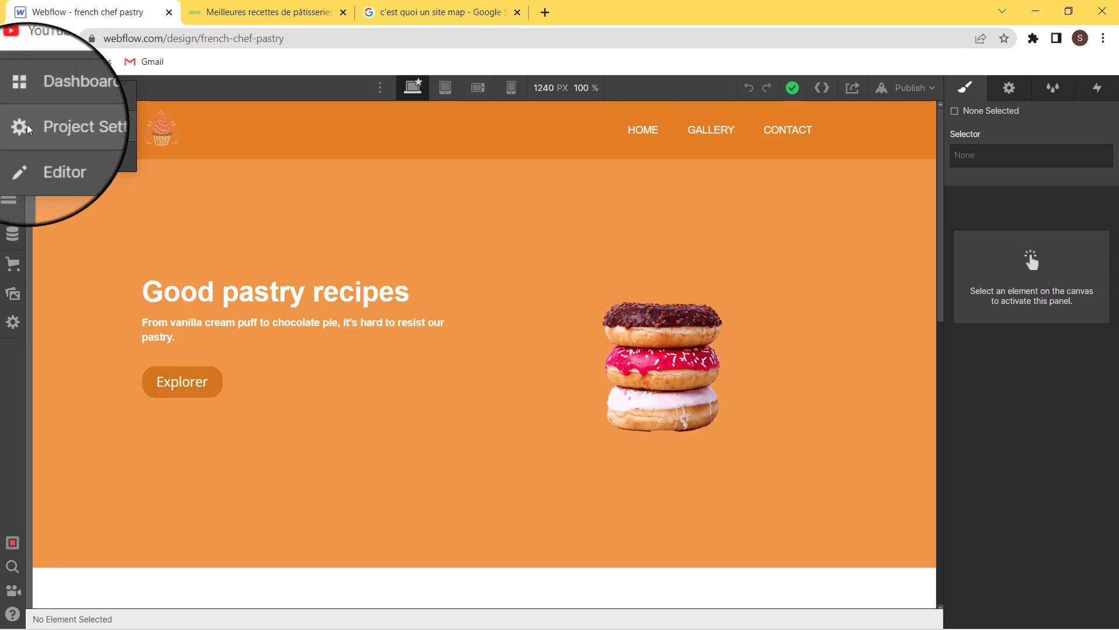
Review the project's publishing settings for custom domains and site plan requirements, and return to the Designer
left_click(32, 118)
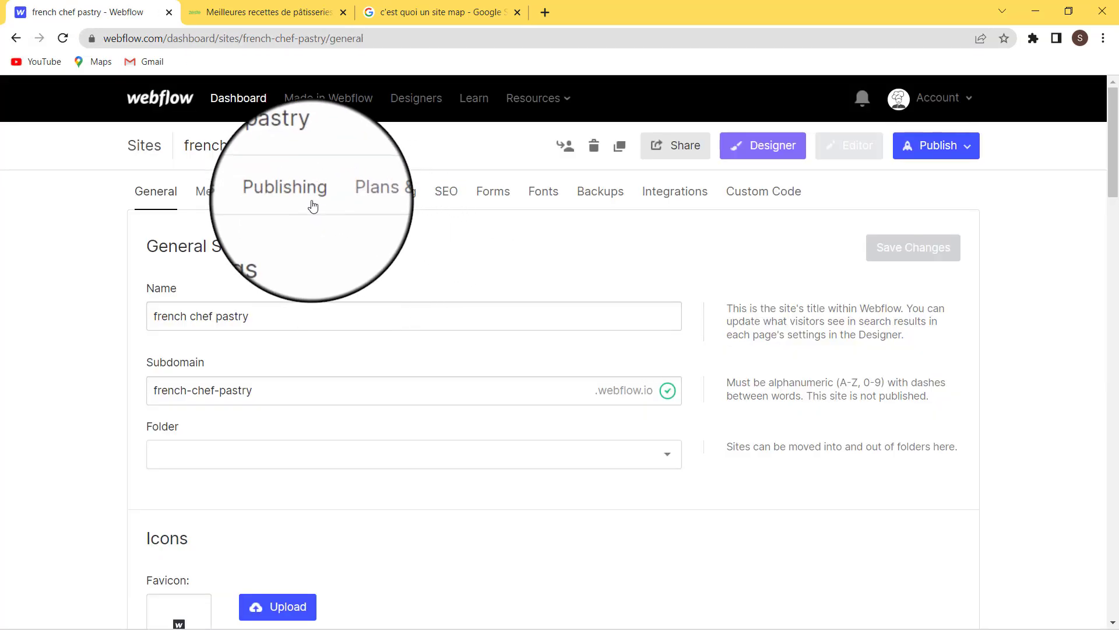
left_click(312, 201)
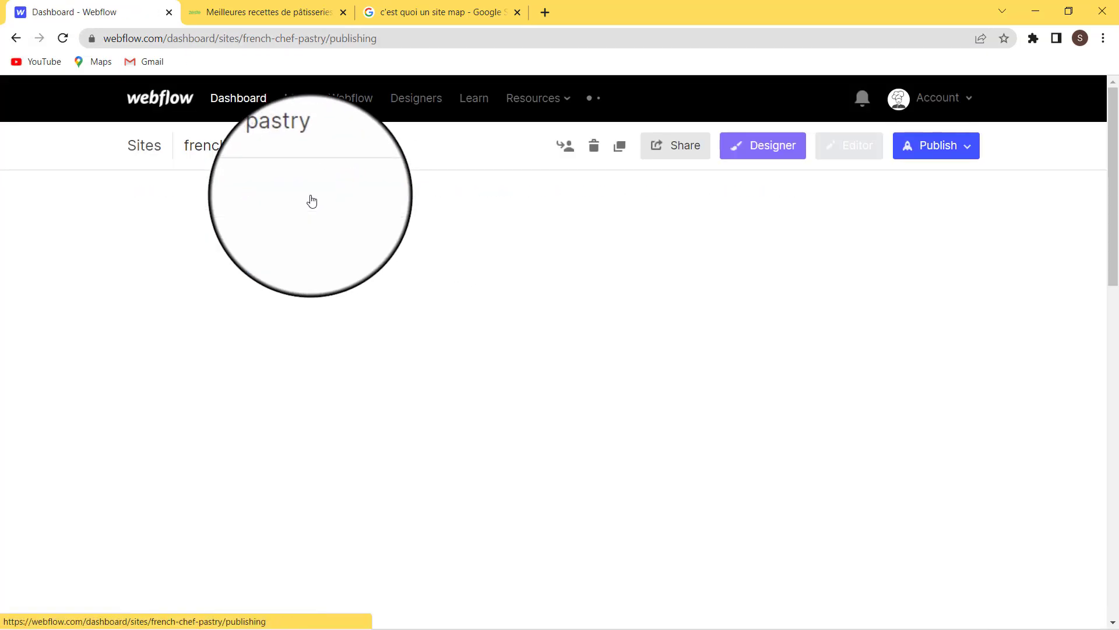
scroll(560, 251, "down", 3)
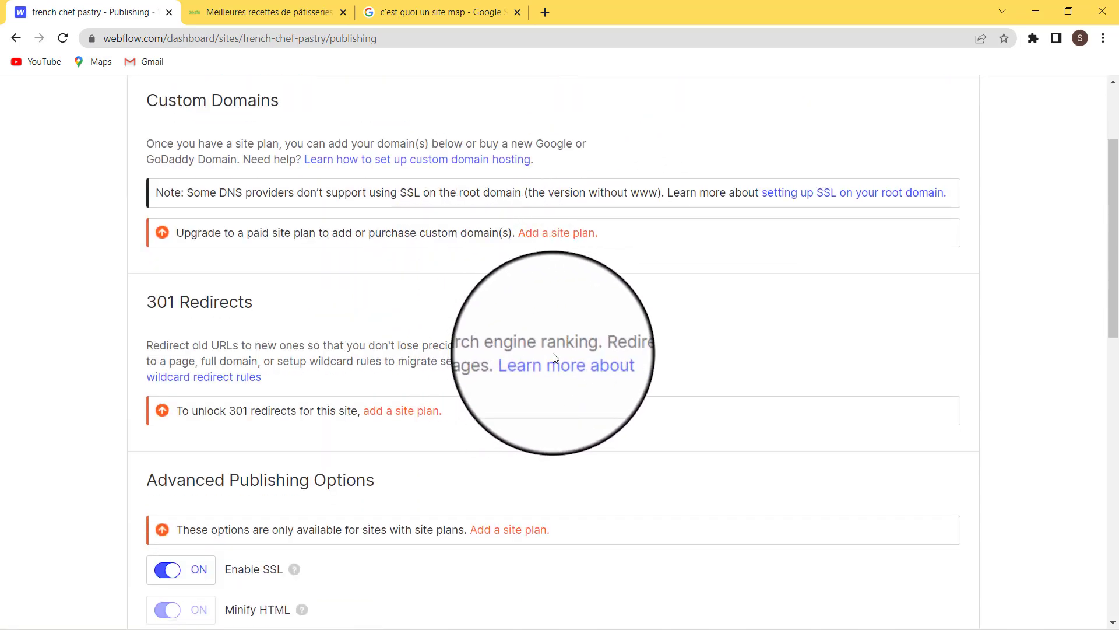
scroll(408, 334, "up", 1)
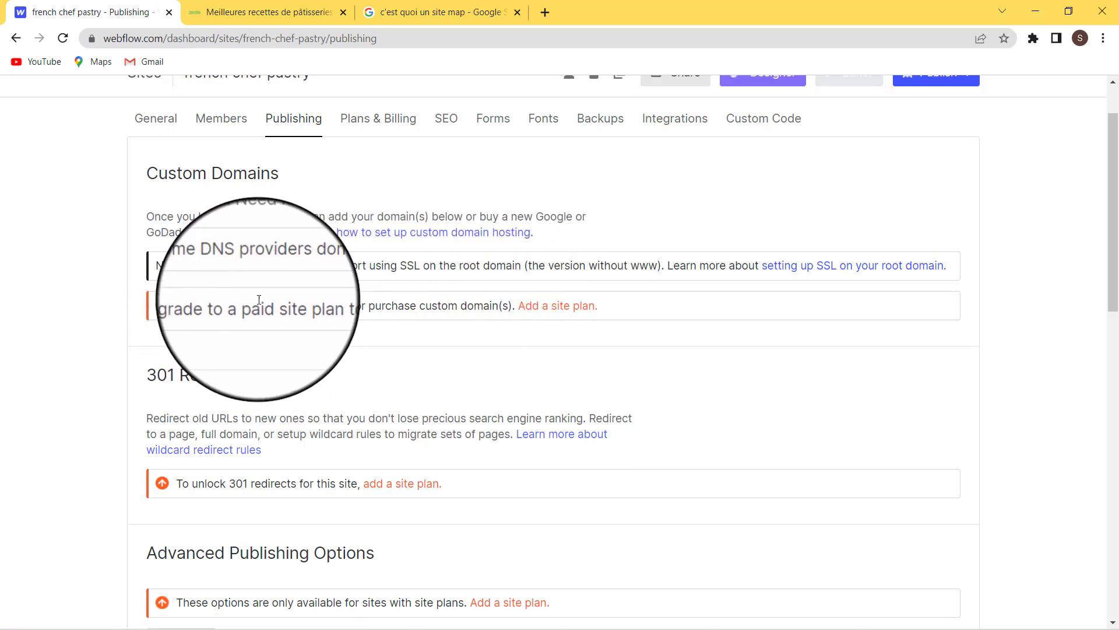
left_click_drag(254, 304, 445, 305)
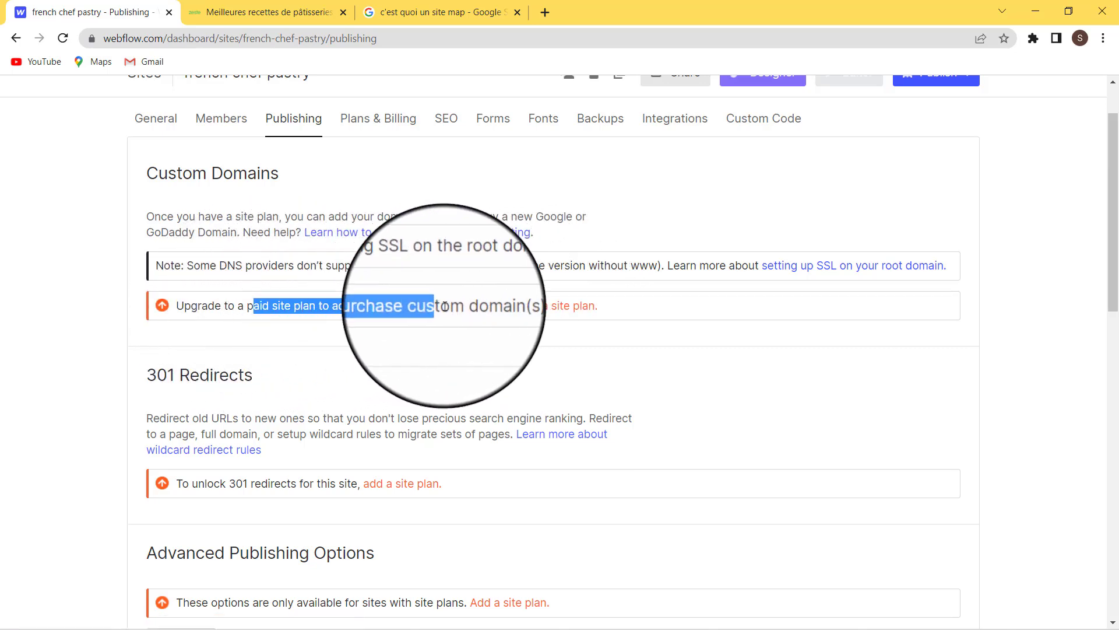
left_click(445, 306)
scroll(445, 305, "up", 2)
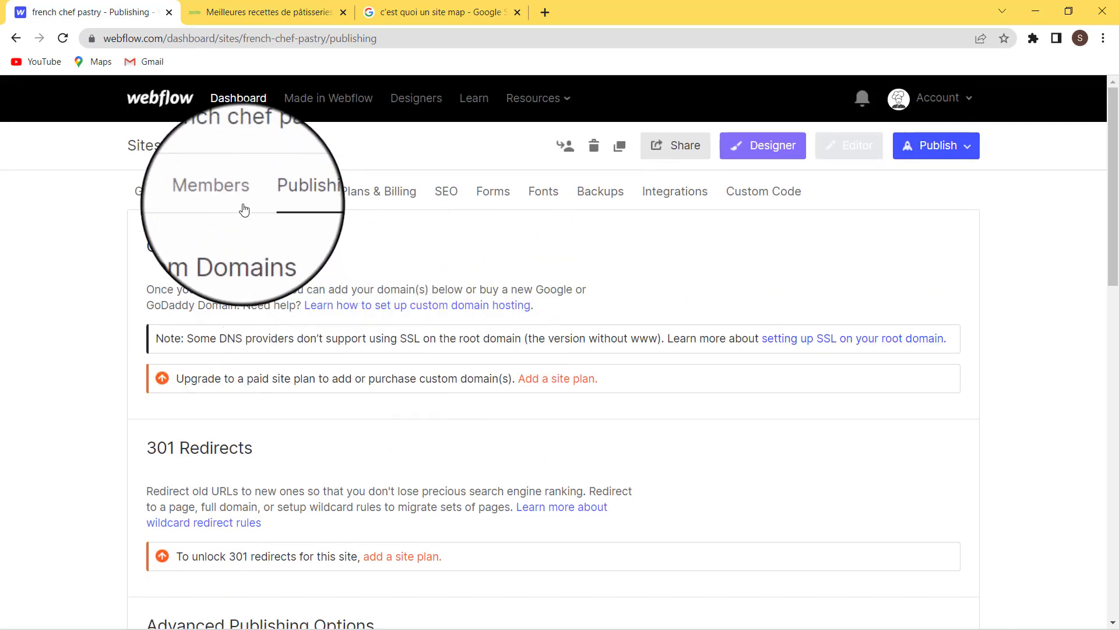
left_click(757, 149)
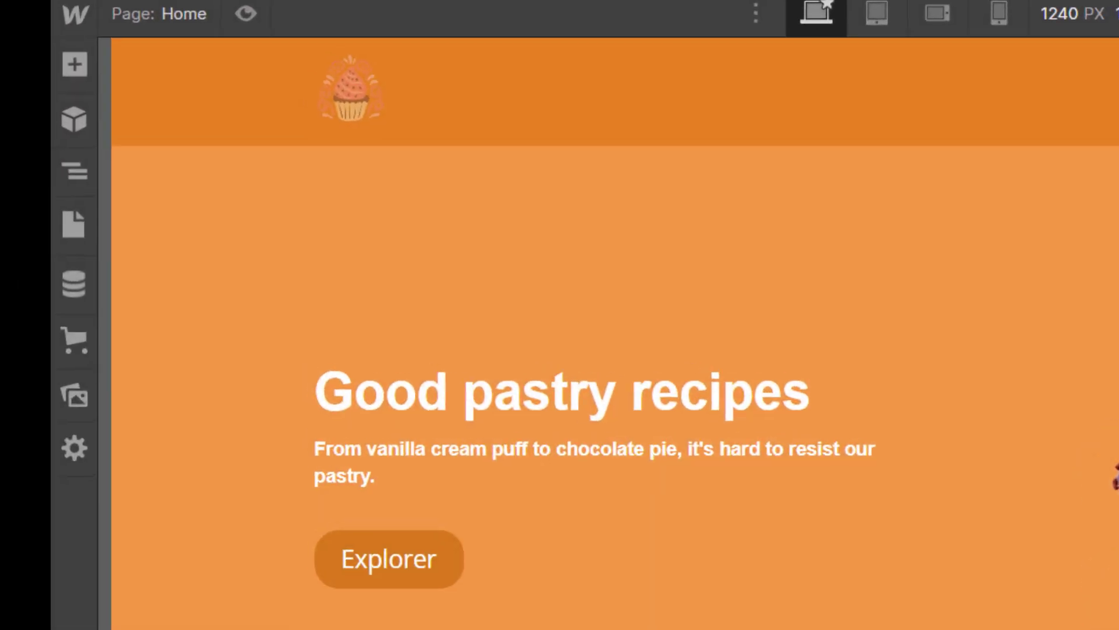
Create a new static page named sitemap with the meta description "site map of frensh pastry chef"
left_click(91, 217)
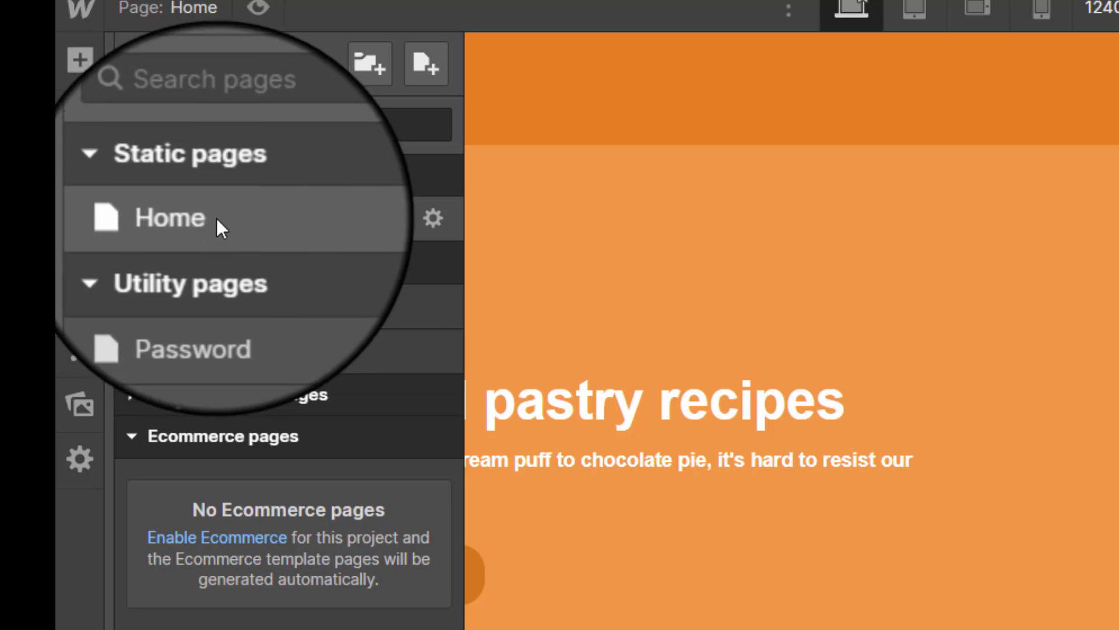
left_click(425, 76)
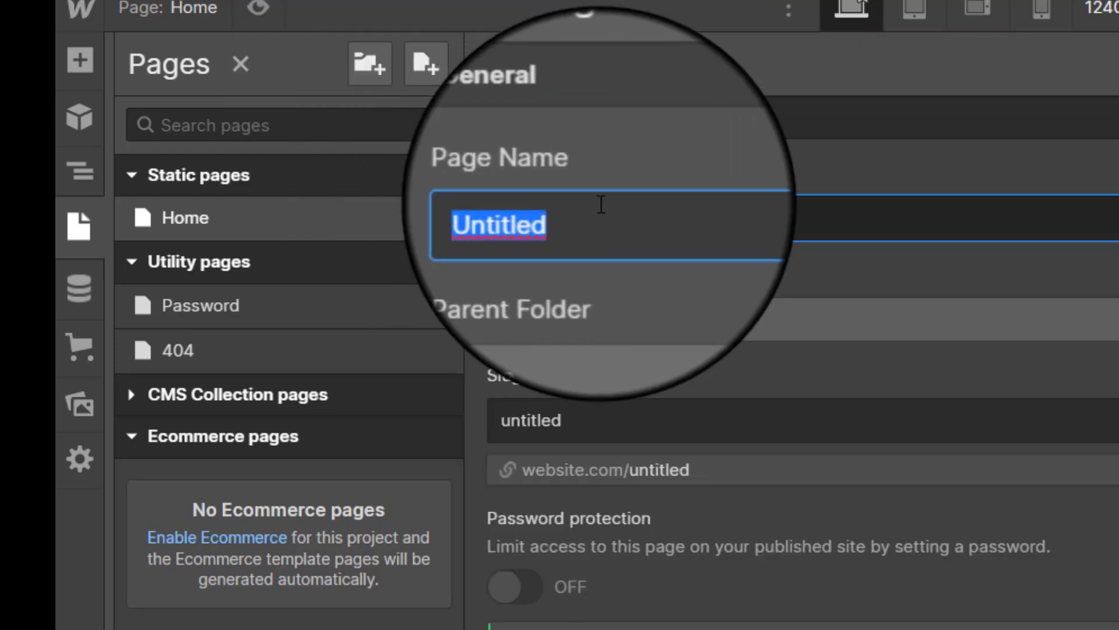
type("site map of frensh pastry chef")
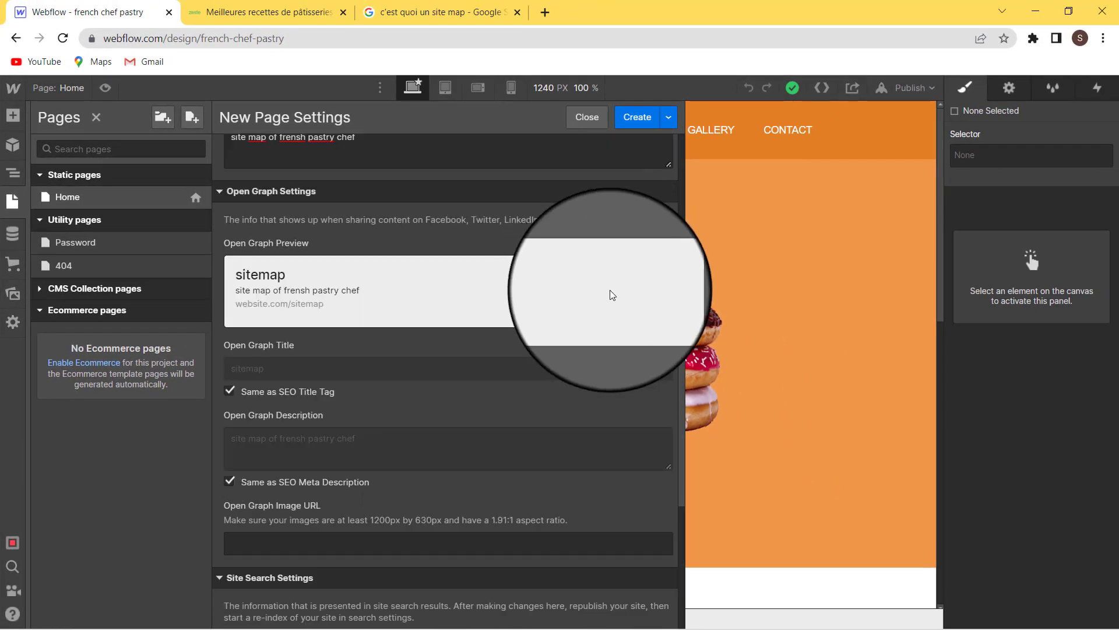
key("Return")
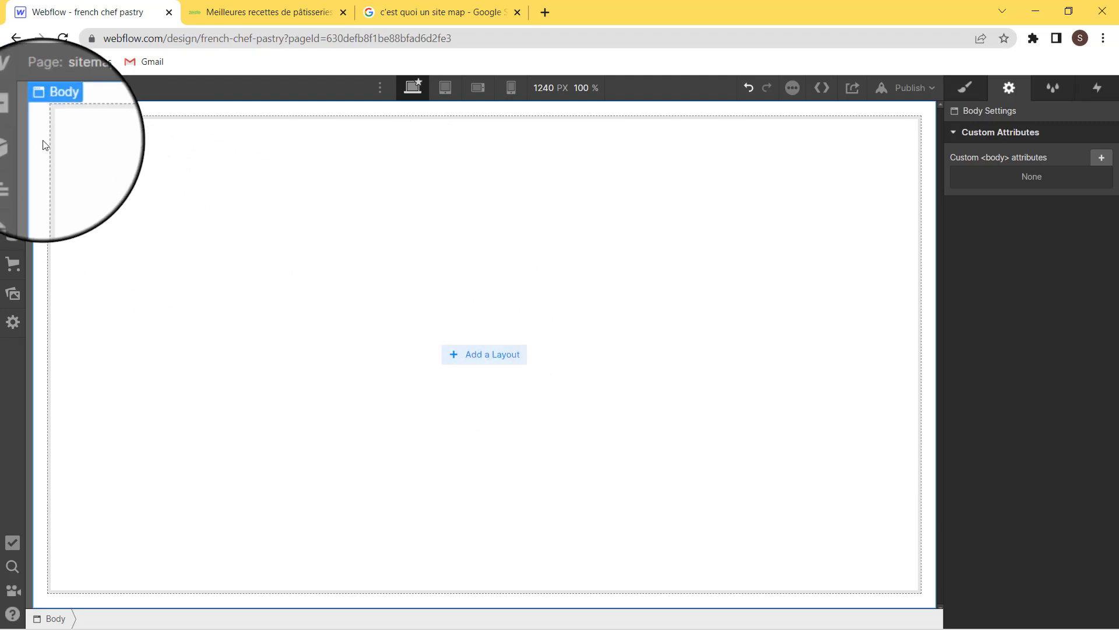
Add a section to the empty sitemap page and place a container inside it
left_click(14, 116)
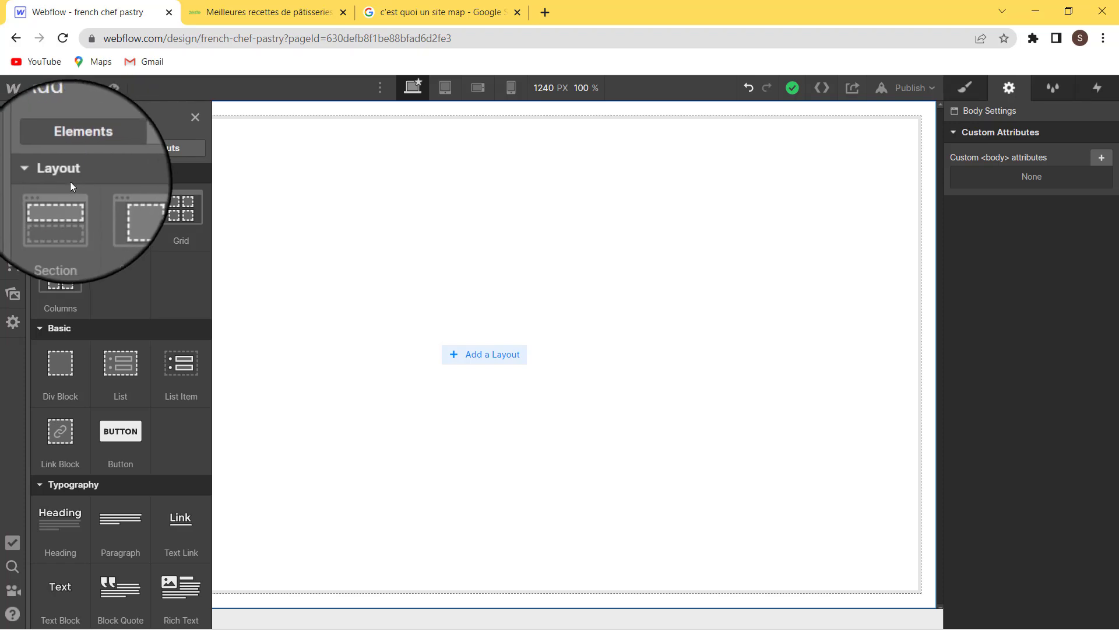
left_click(63, 211)
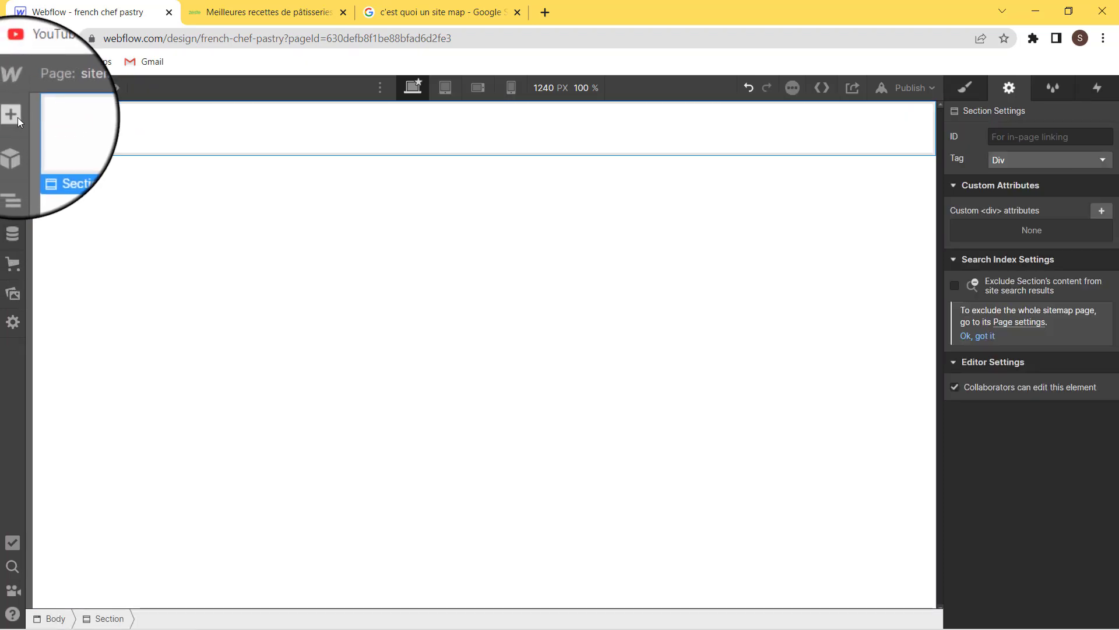
left_click(13, 115)
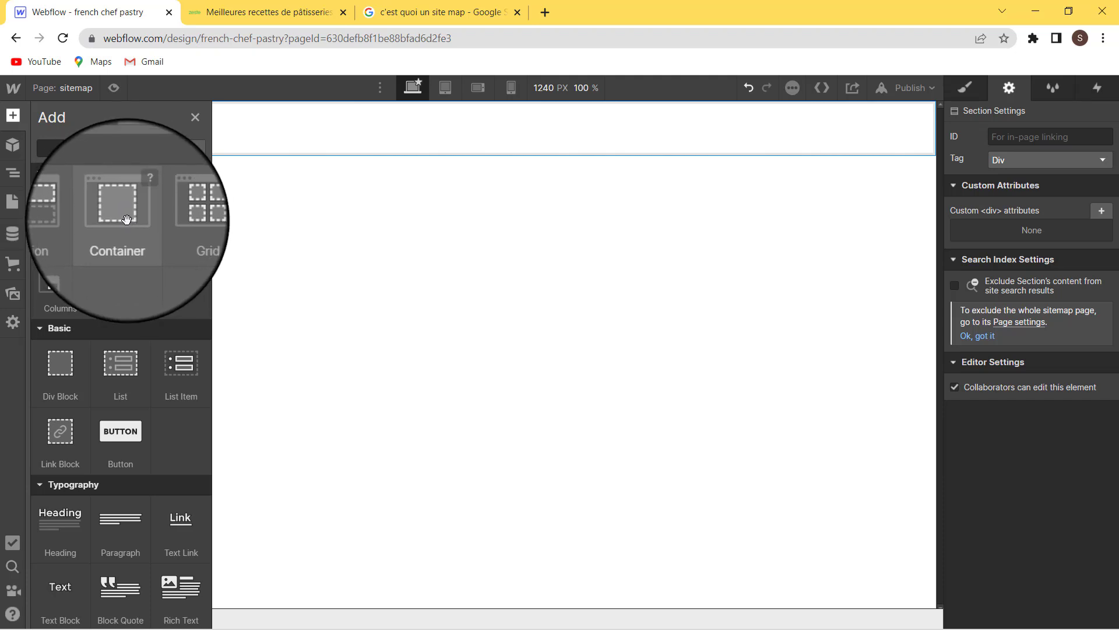
left_click(125, 218)
Add a text block in the container with a bold "Site map - frensh Pastry Chef" line above the lines home, Gallery and Contact
left_click(13, 115)
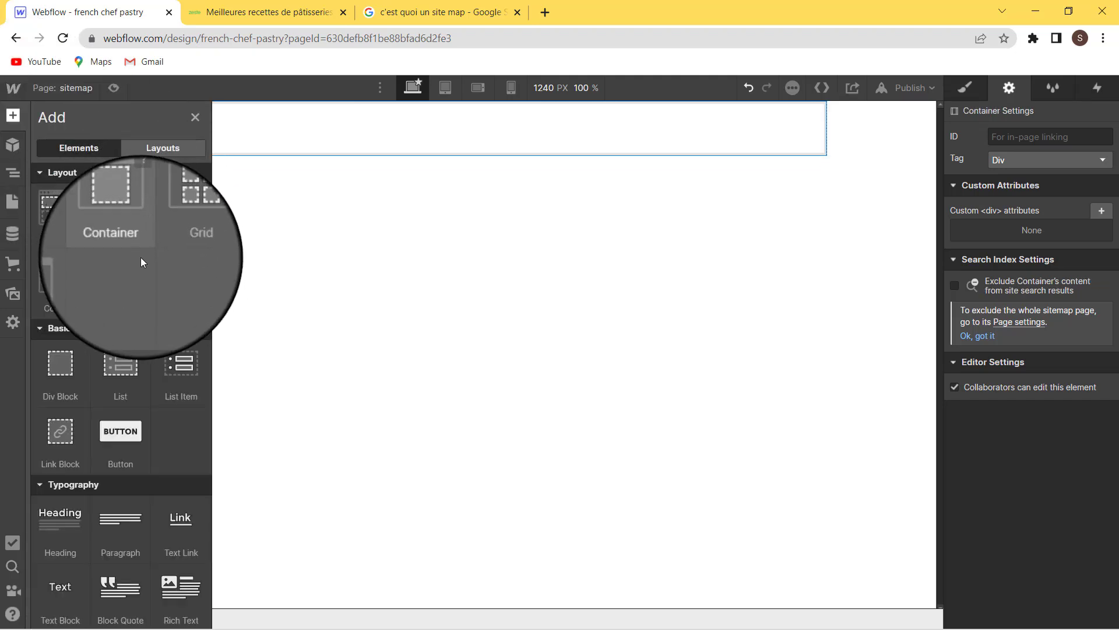
scroll(143, 260, "down", 3)
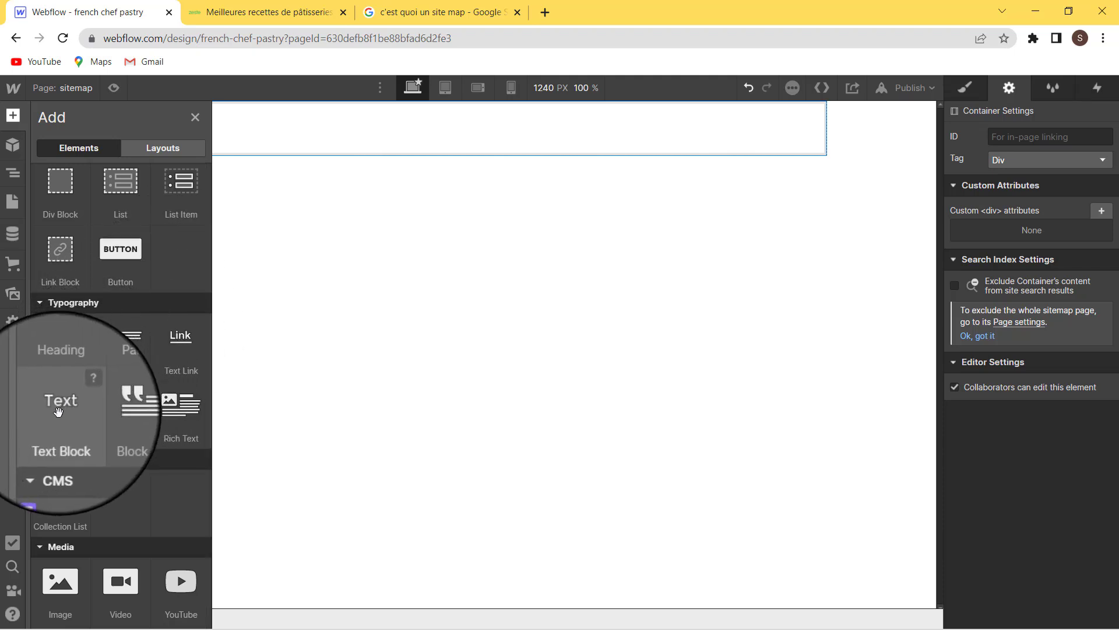
left_click_drag(58, 412, 278, 123)
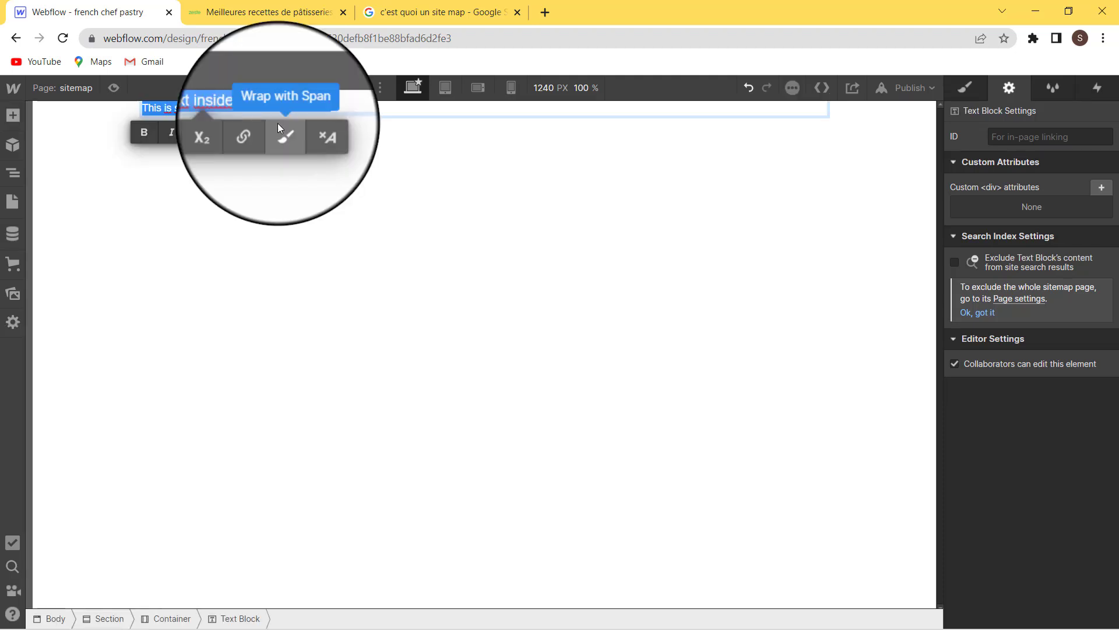
type("hjom")
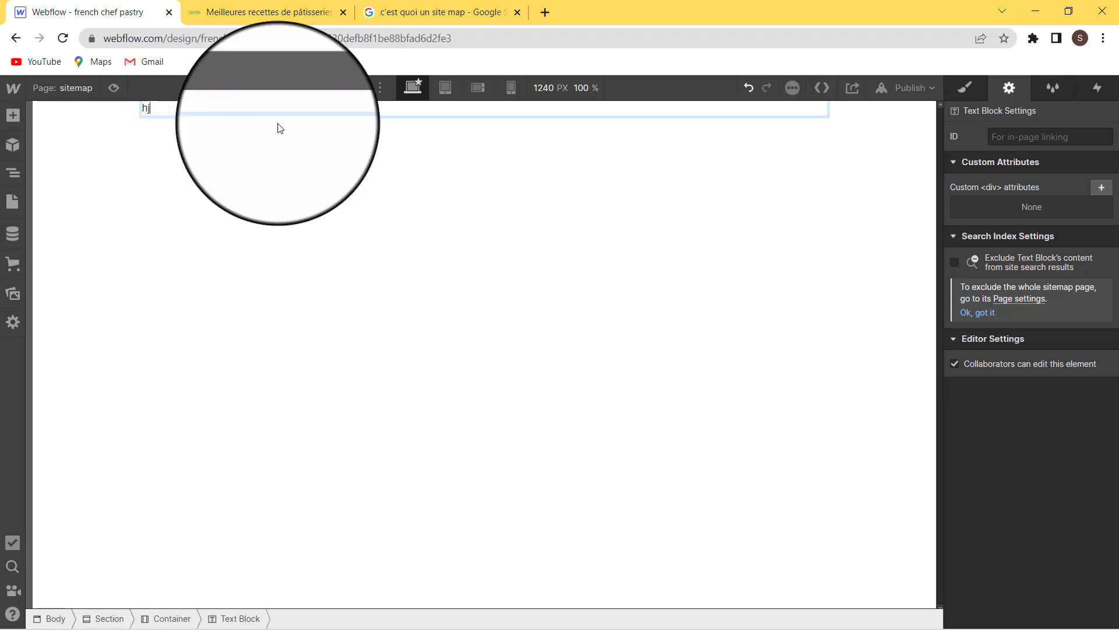
key("Return")
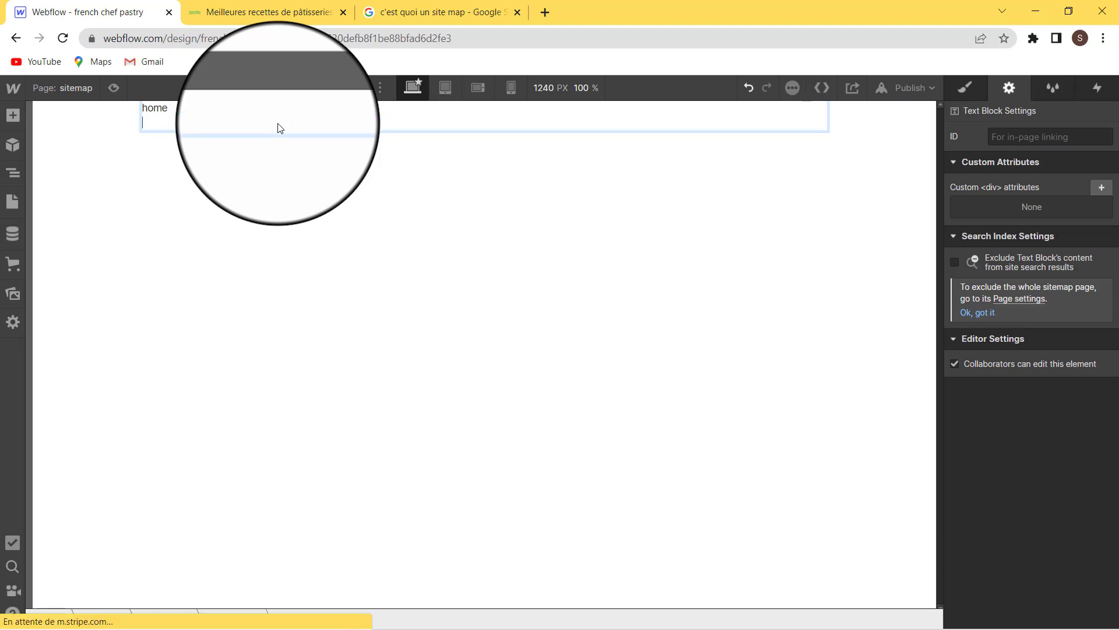
type("G")
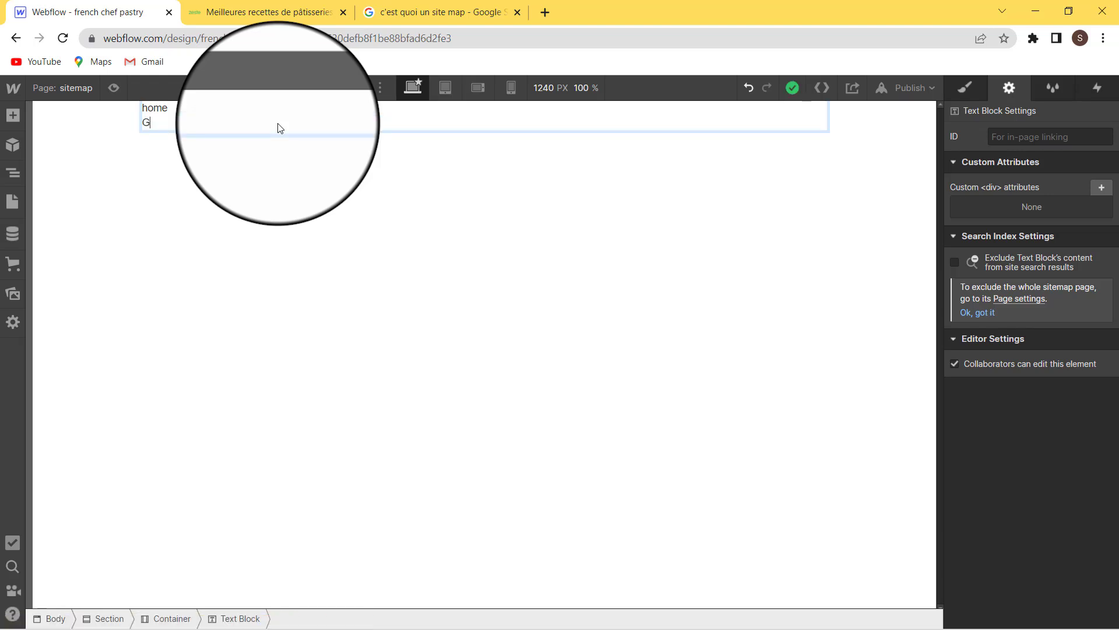
type("allery")
key("Return")
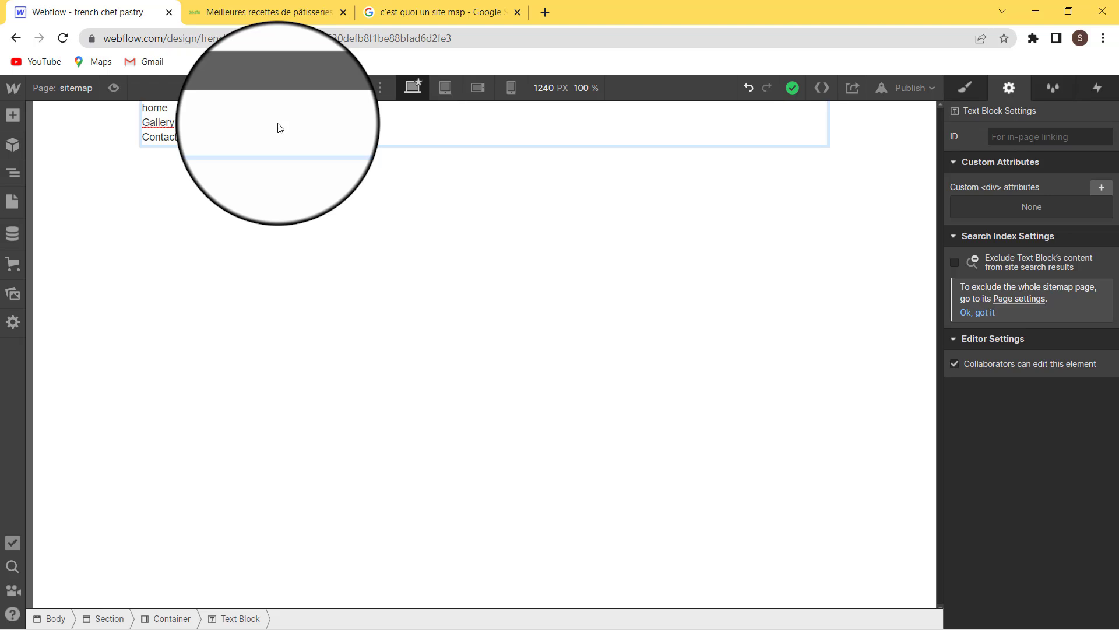
key("Return")
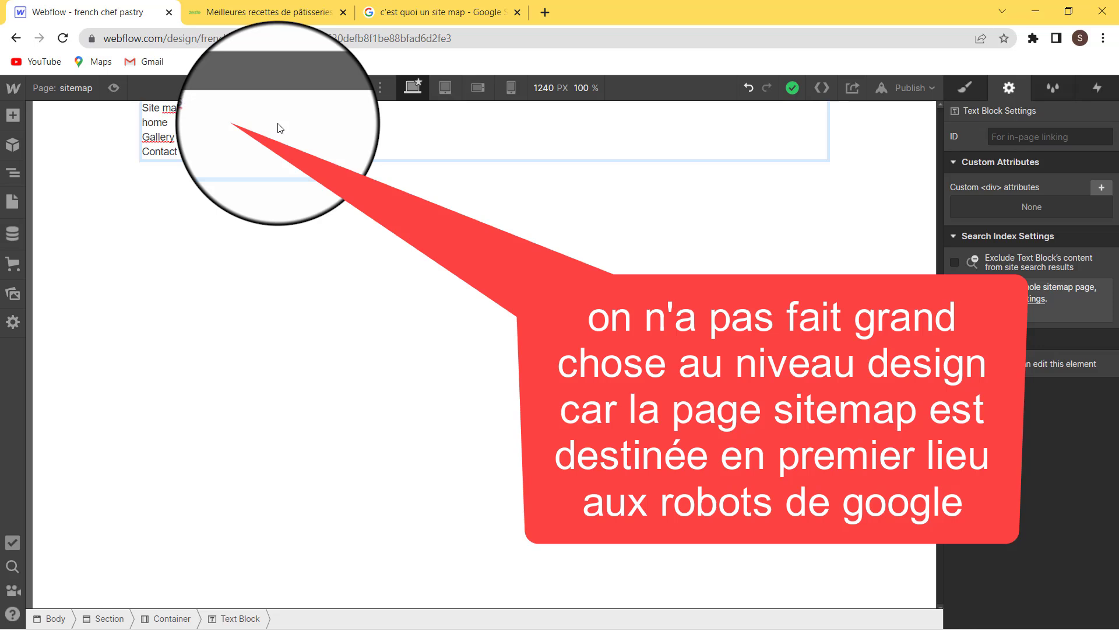
type("Pastry Chef")
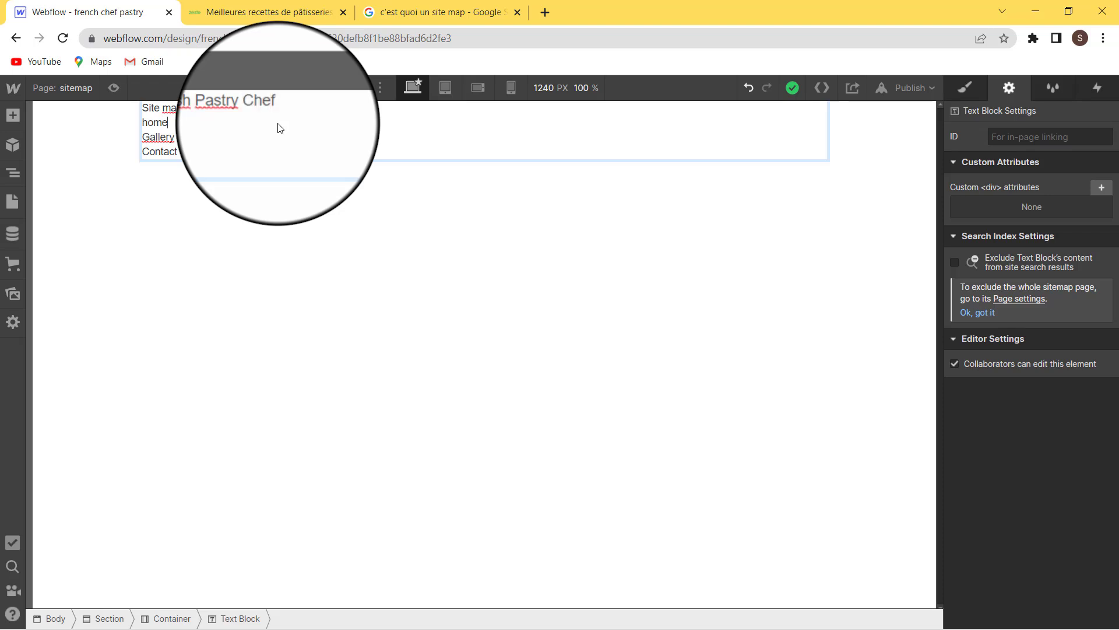
Turn the word "home" in the text block into a page link to Home
double_click(146, 122)
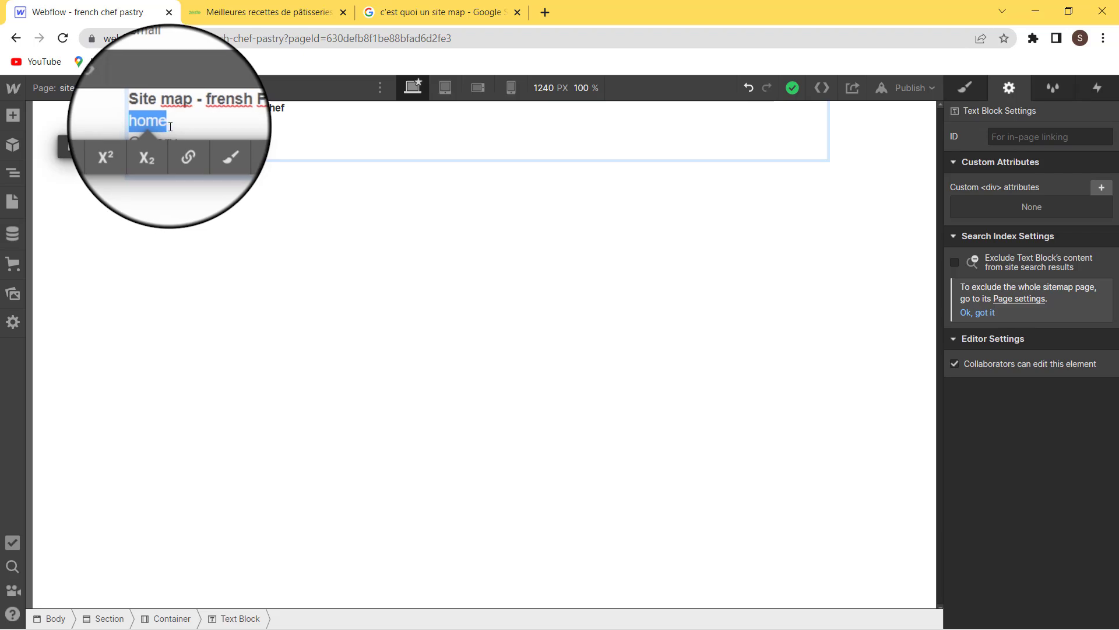
left_click(184, 150)
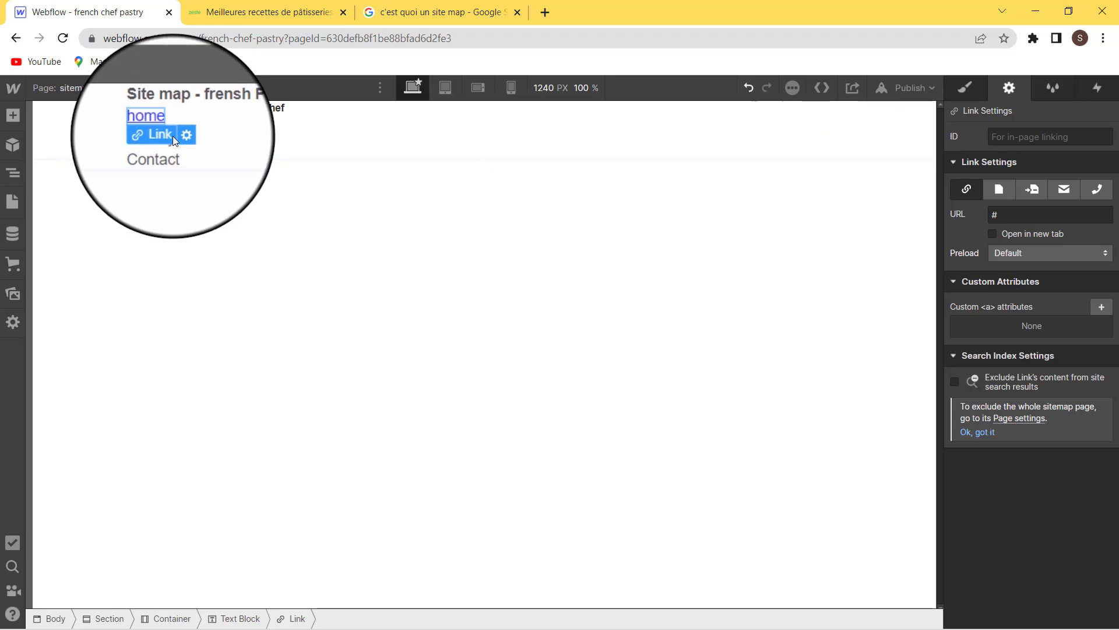
left_click(995, 193)
left_click(1051, 214)
left_click(1029, 245)
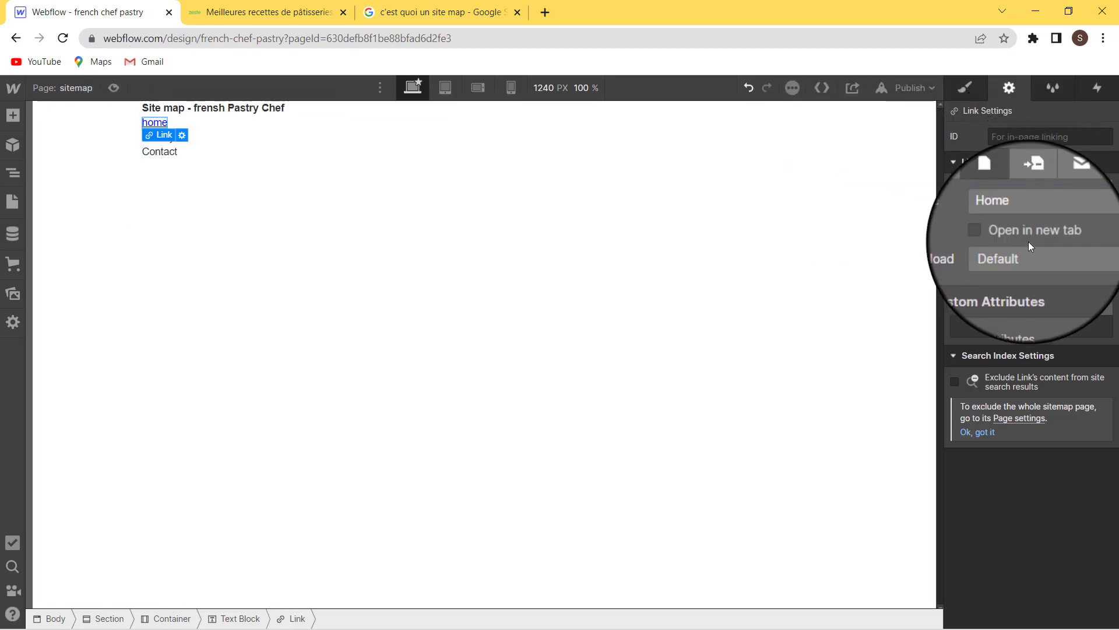
left_click(186, 176)
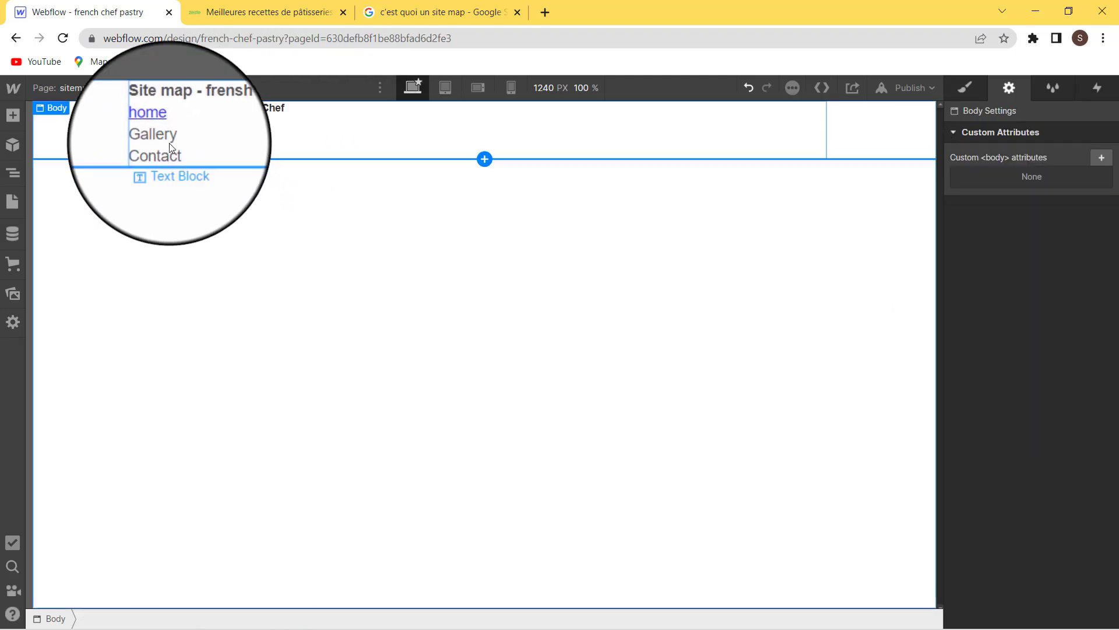
Turn the word "Gallery" in the text block into a page link to Home
left_click(169, 144)
double_click(169, 144)
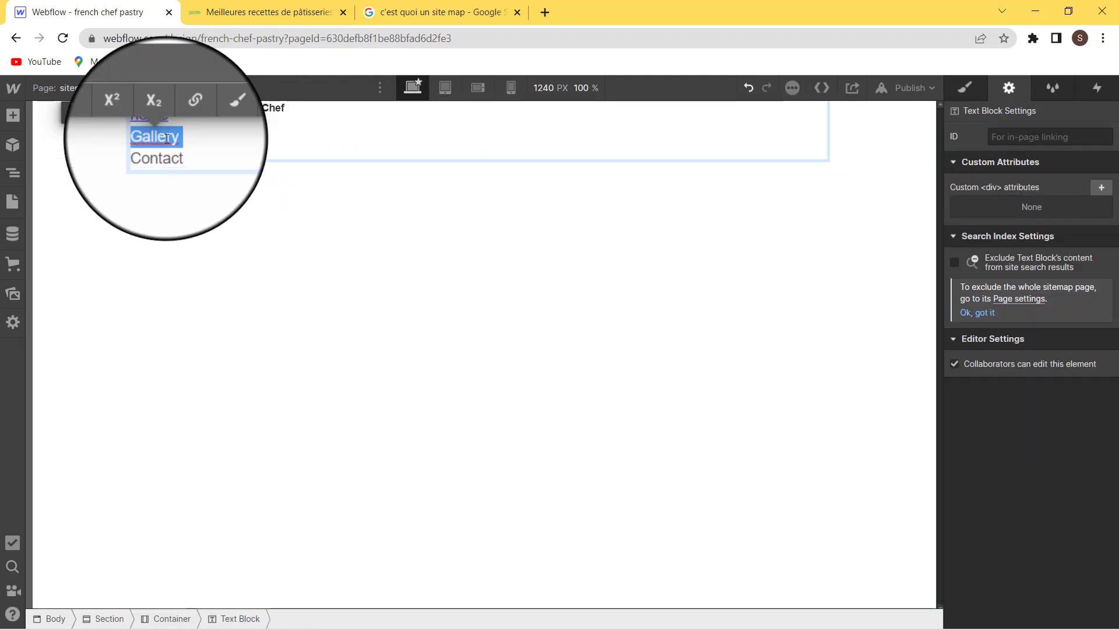
left_click(189, 115)
left_click(995, 193)
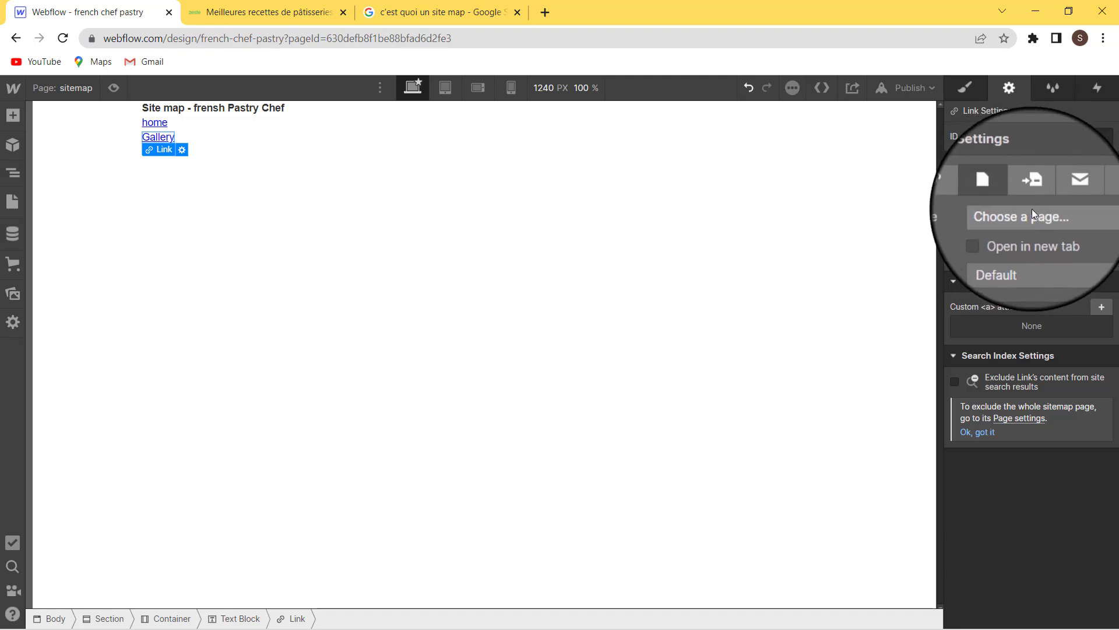
left_click(1032, 211)
left_click(1024, 240)
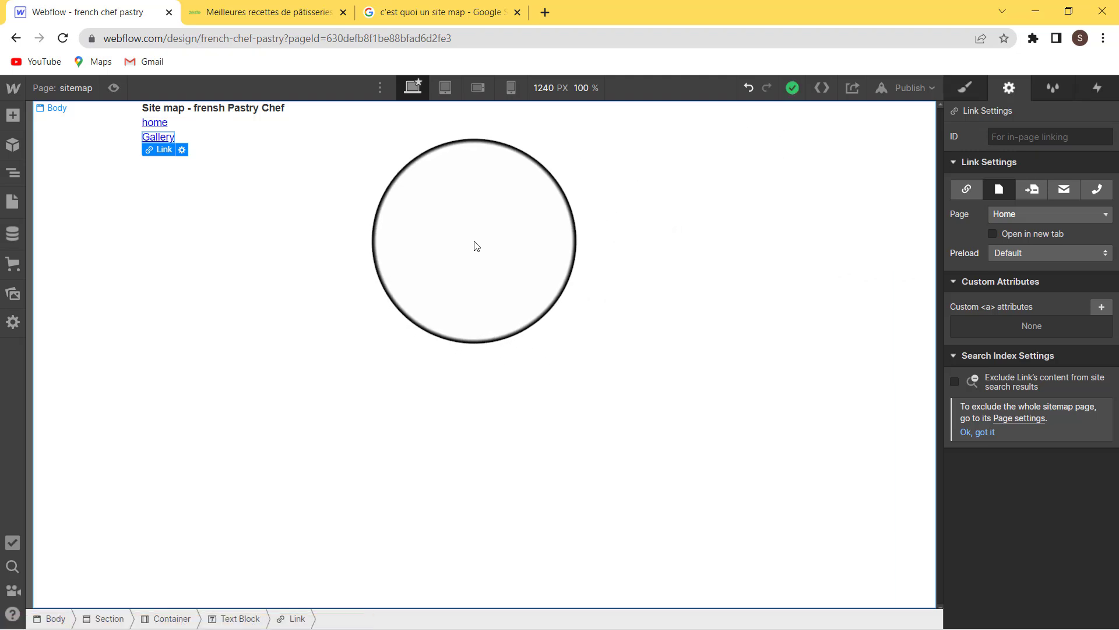
left_click(210, 184)
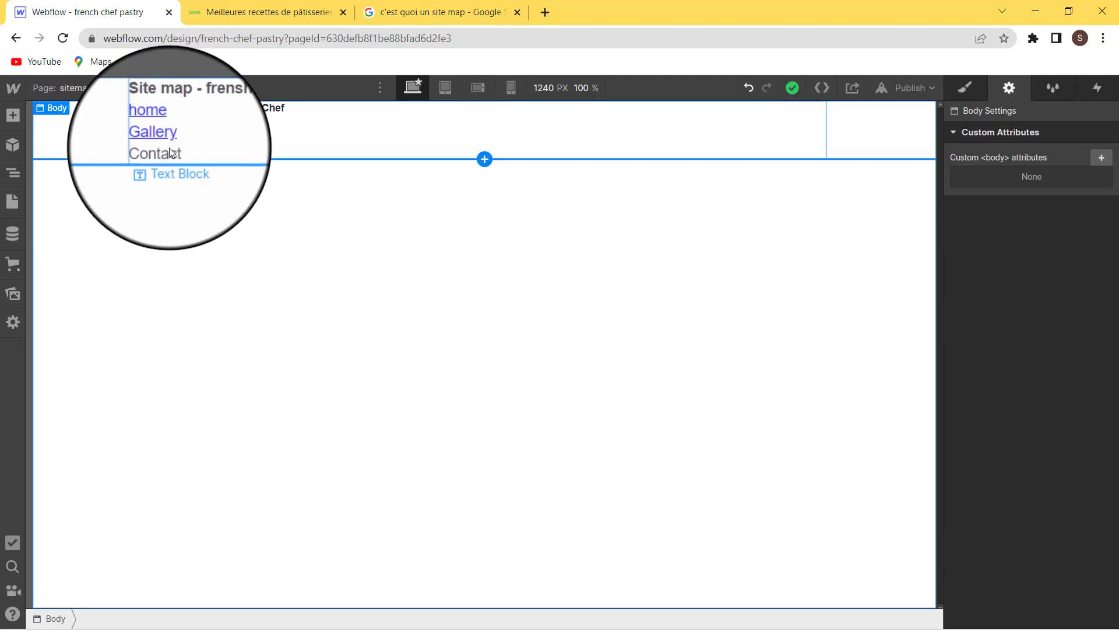
Turn the word "Contact" in the text block into a page link to Home
left_click(159, 159)
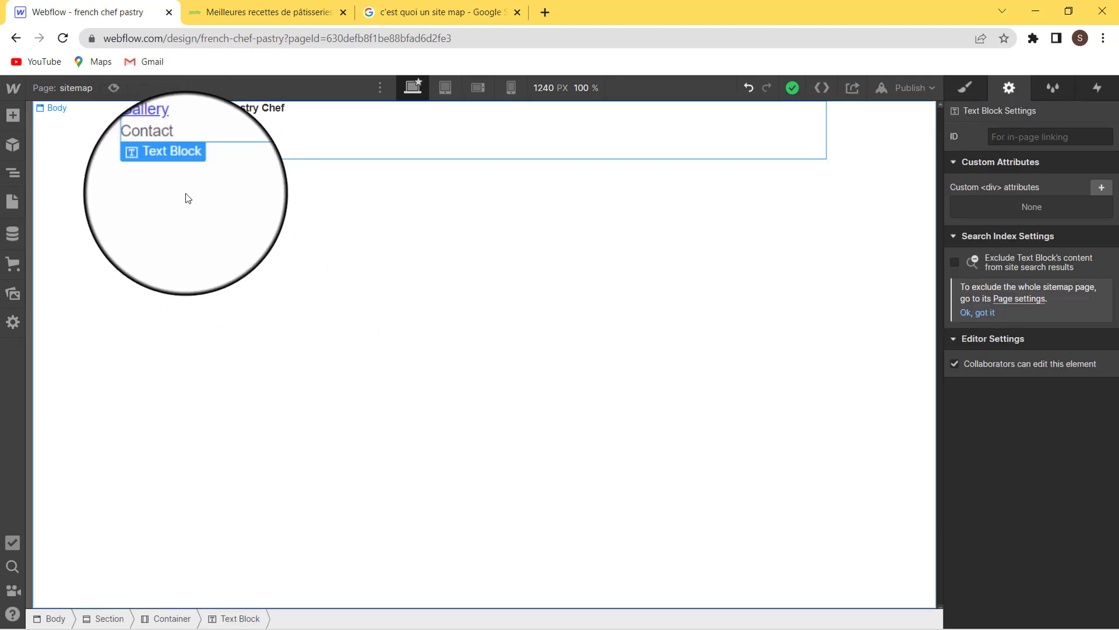
double_click(151, 153)
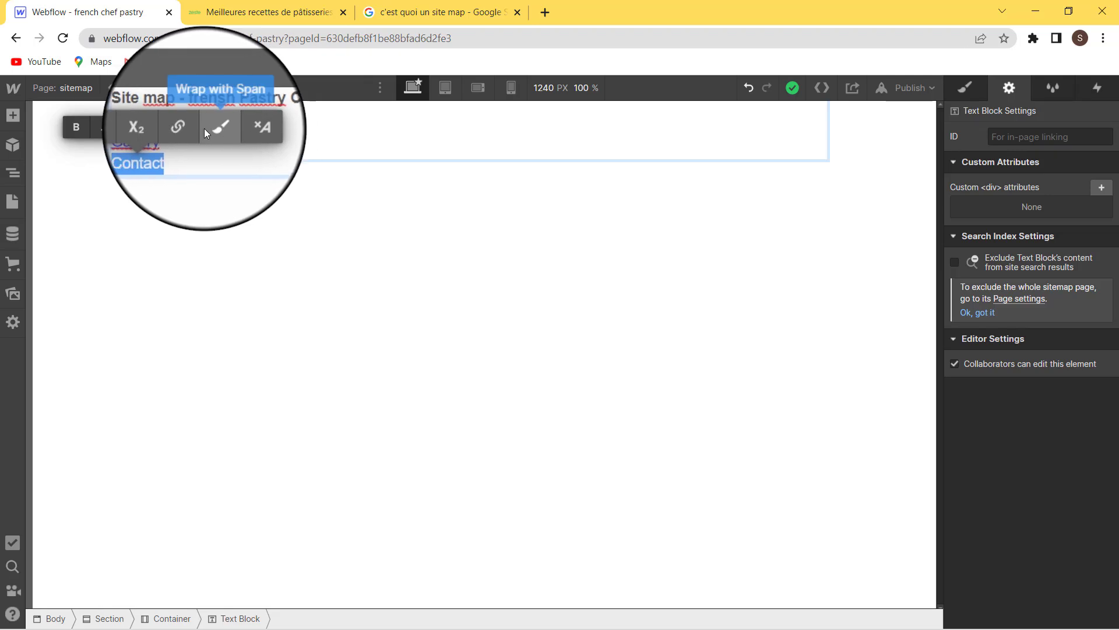
left_click(190, 128)
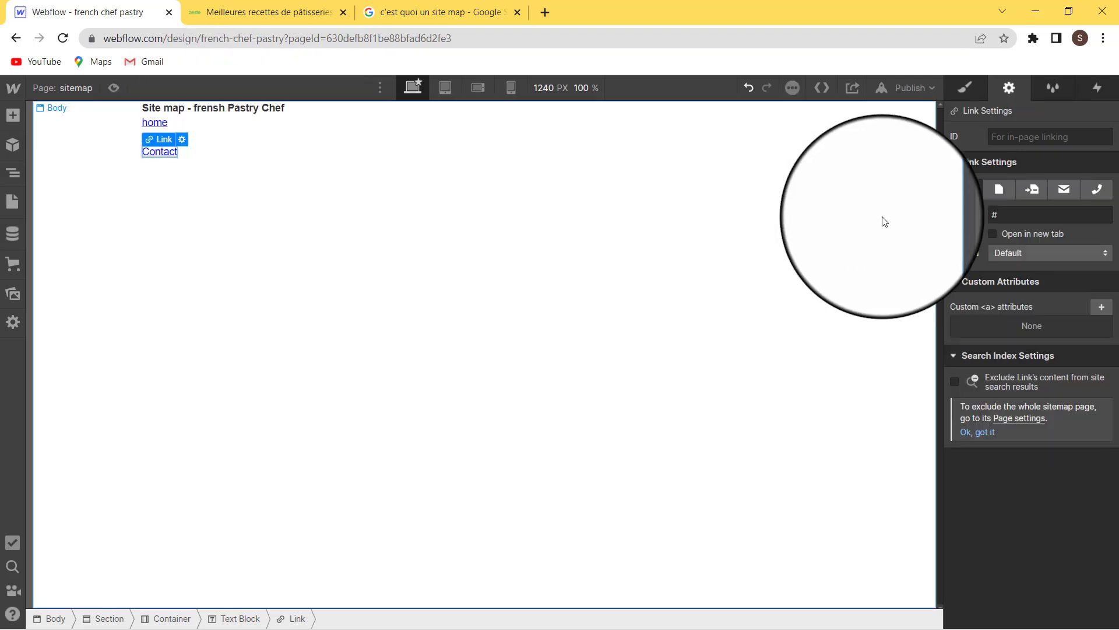
left_click(1000, 187)
left_click(1022, 211)
left_click(1018, 239)
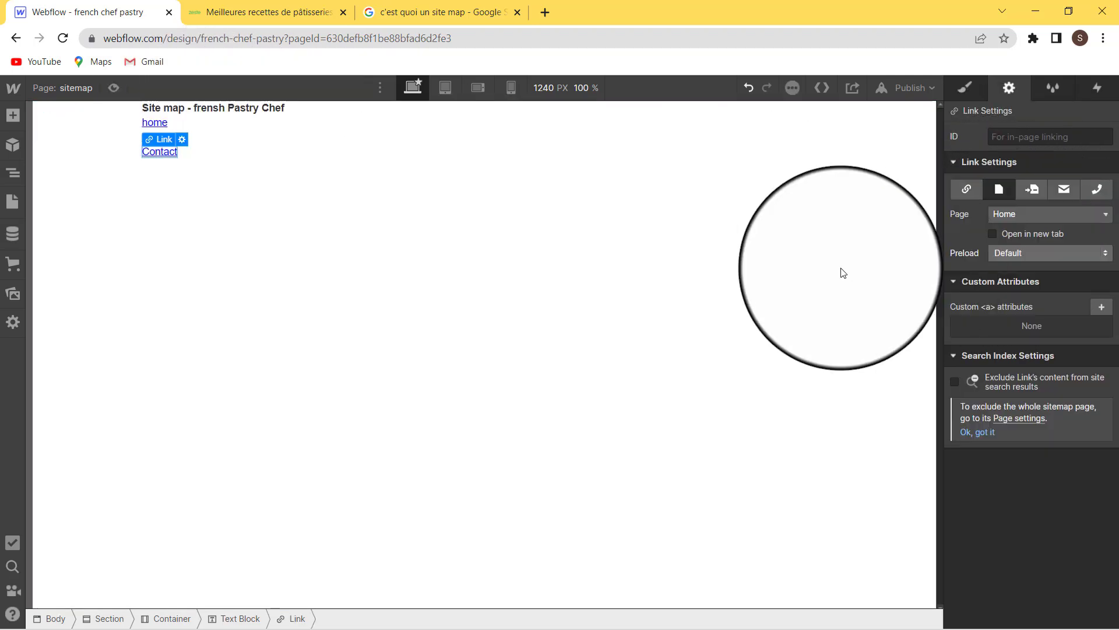
Open the Home page and look through it down to the footer and back up
left_click(844, 273)
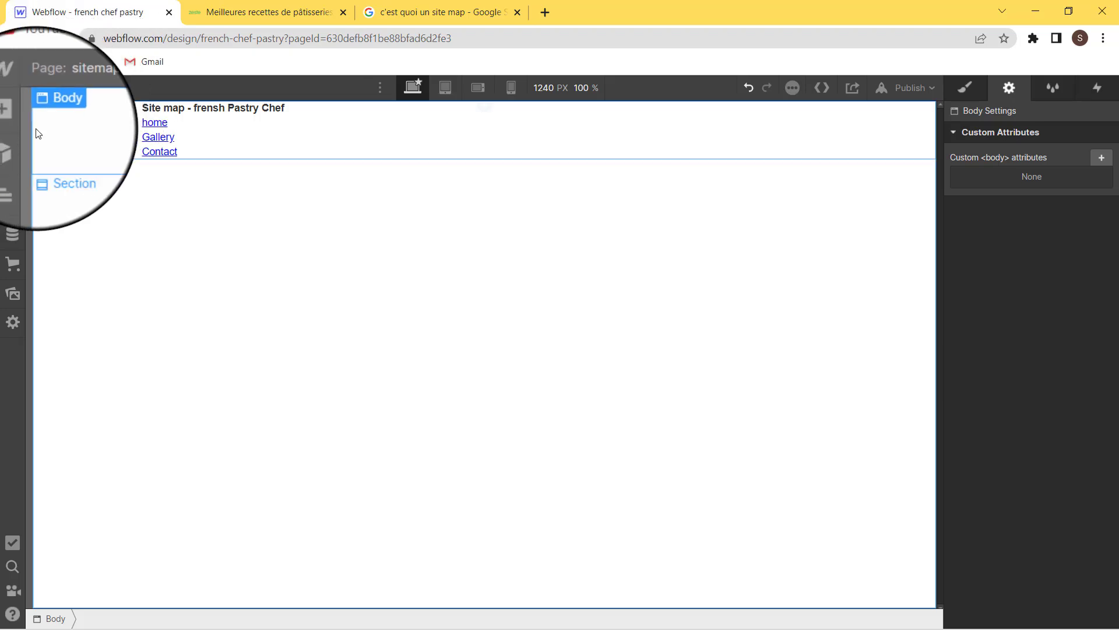
left_click(15, 205)
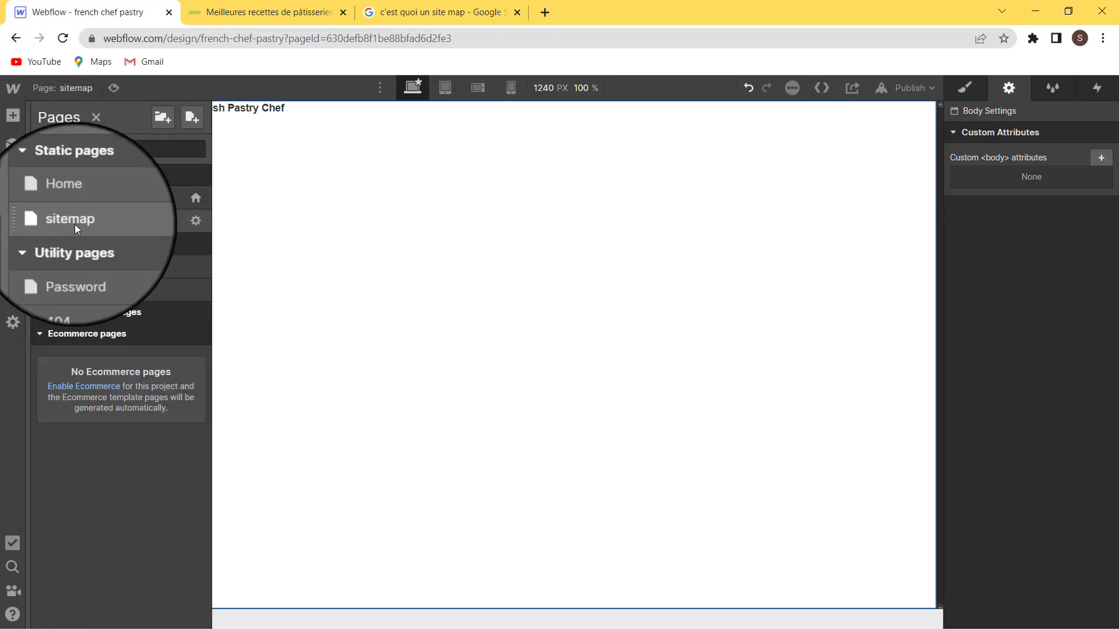
left_click(81, 209)
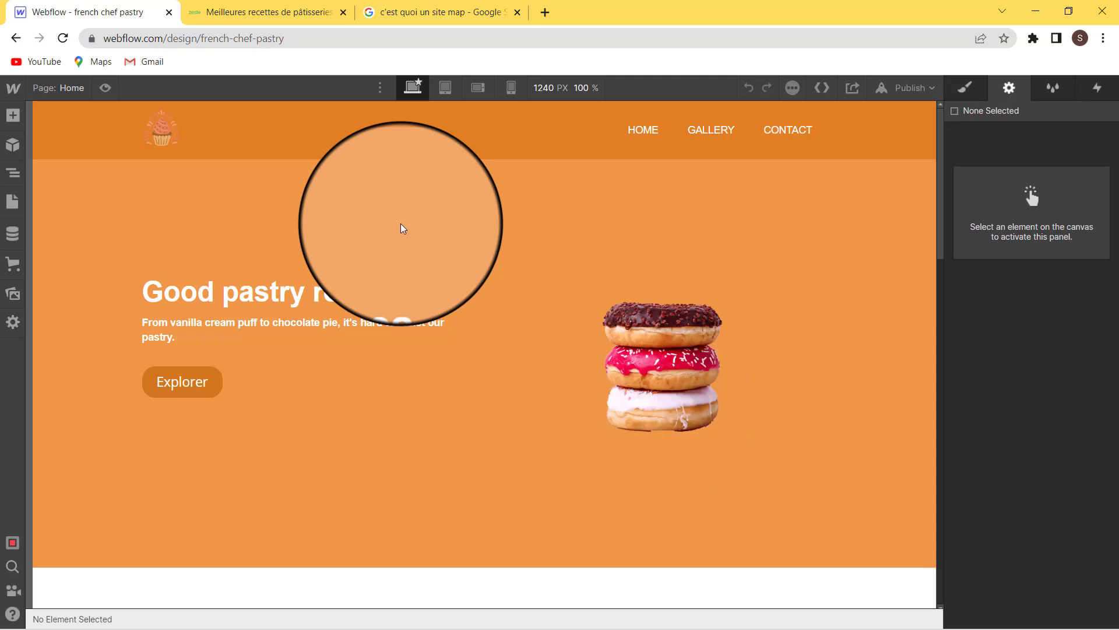
scroll(402, 291, "down", 15)
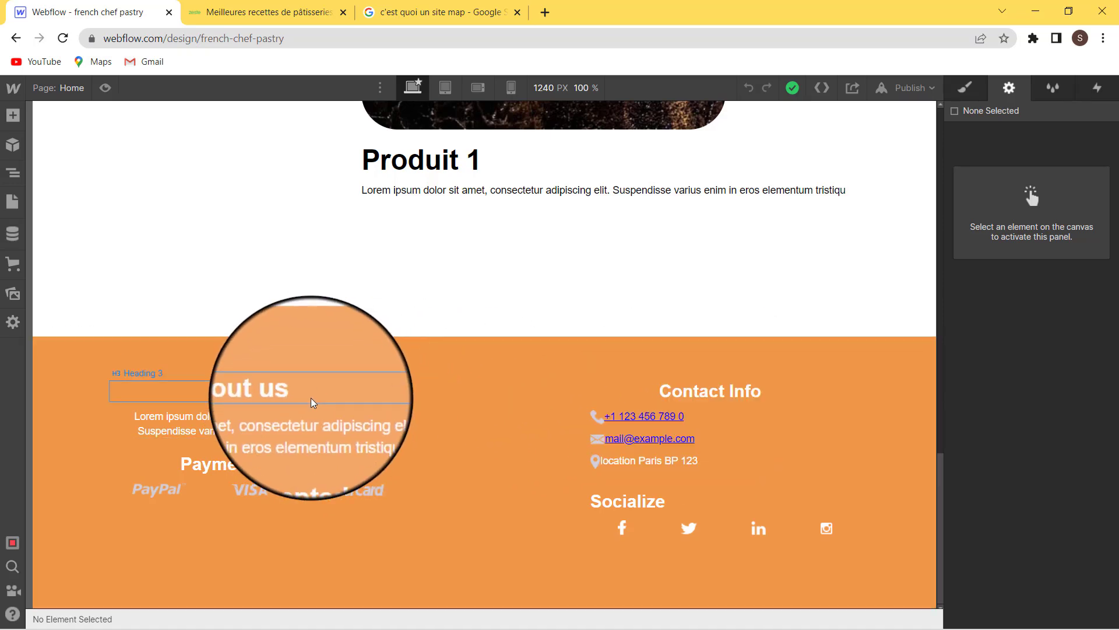
scroll(484, 384, "up", 5)
scroll(483, 385, "up", 5)
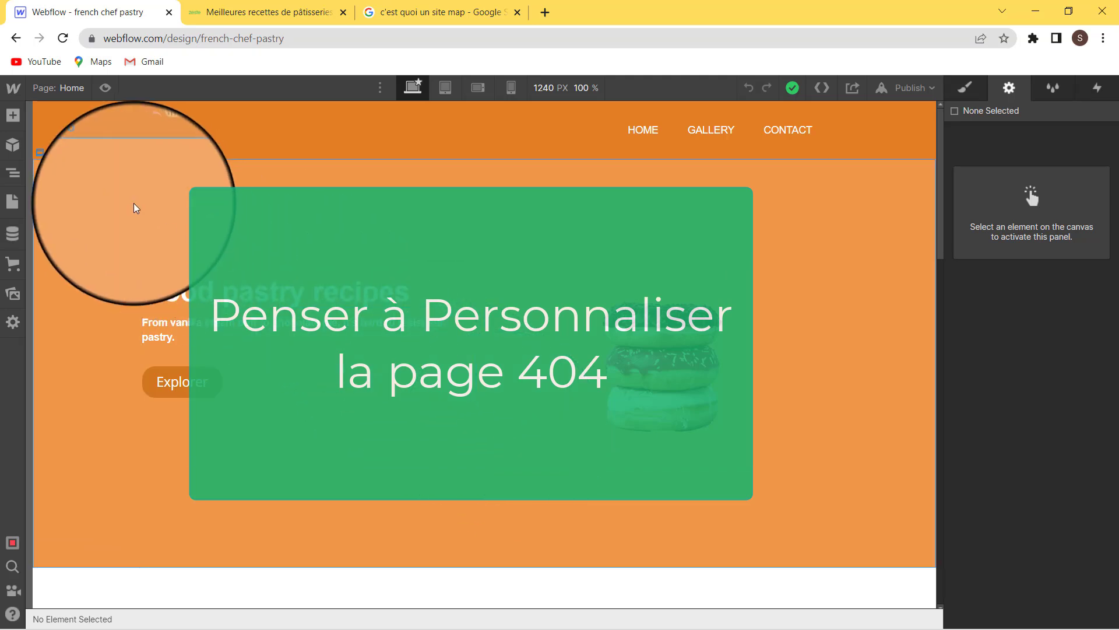
Save the settings of the 404 utility page and open that page in the editor
left_click(13, 201)
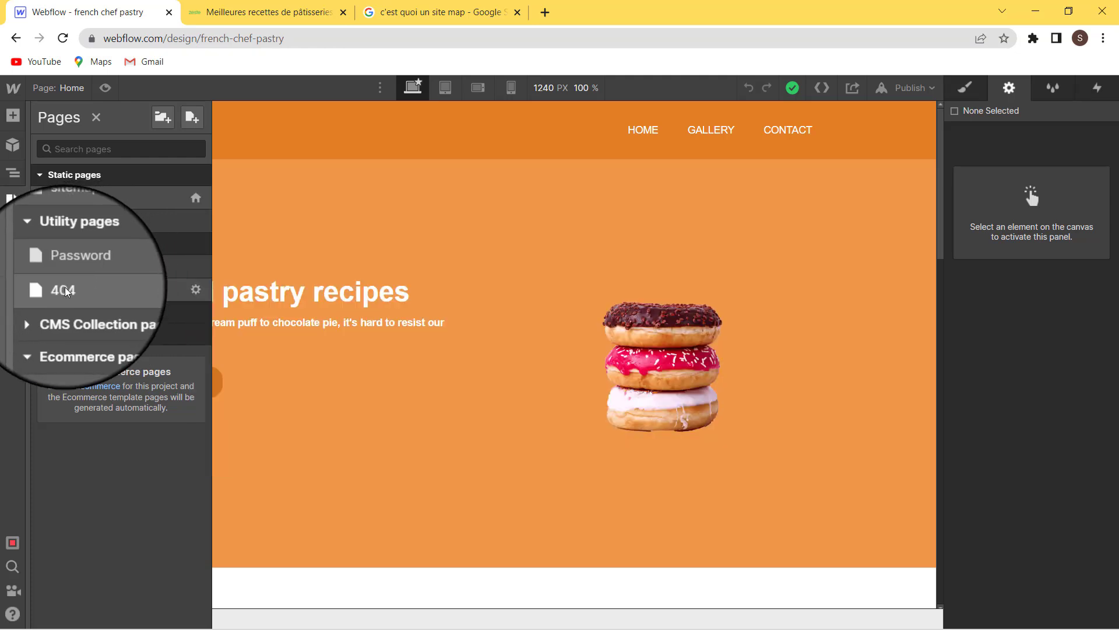
left_click(196, 290)
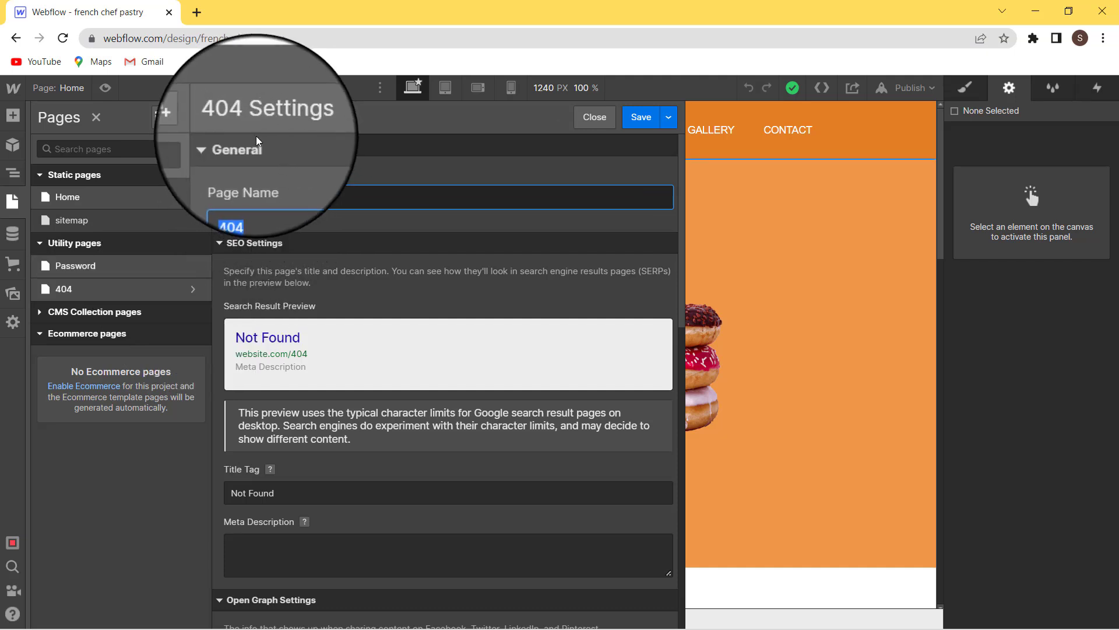
left_click(640, 119)
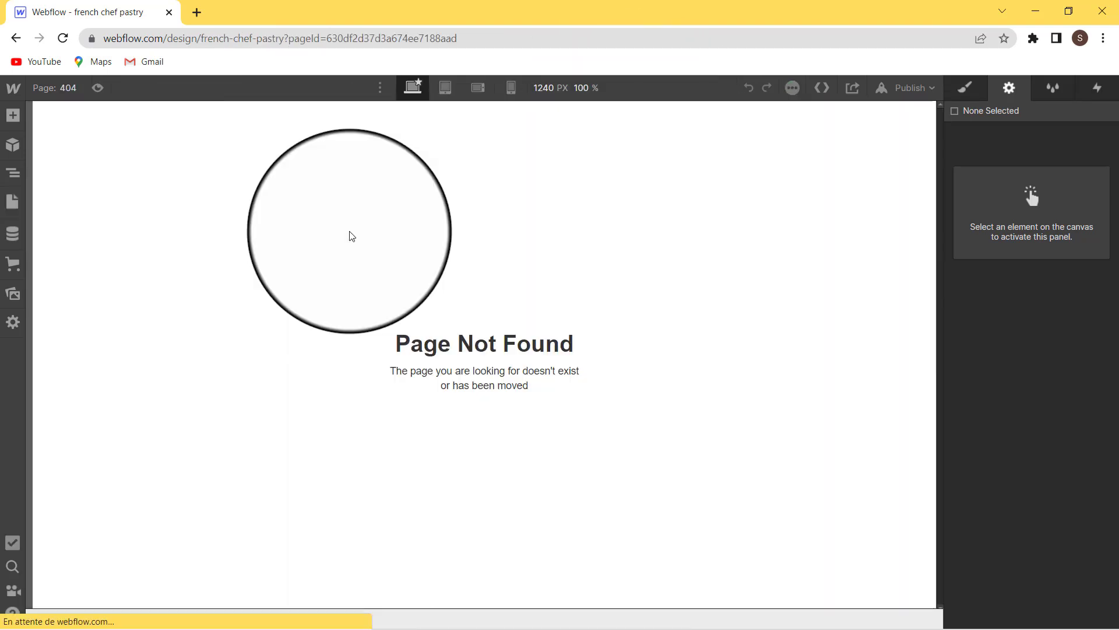
Replace the 404 page's image with the pink cupcake logo and give it the custom alt text "Frensh pastry Chef"
left_click(460, 321)
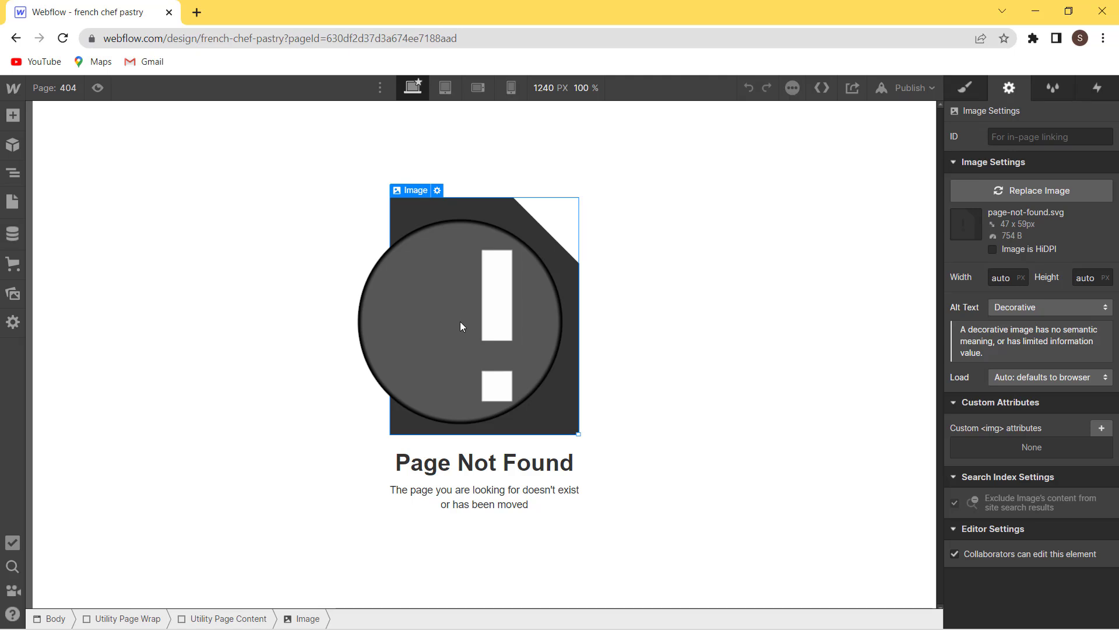
left_click(438, 190)
left_click(468, 277)
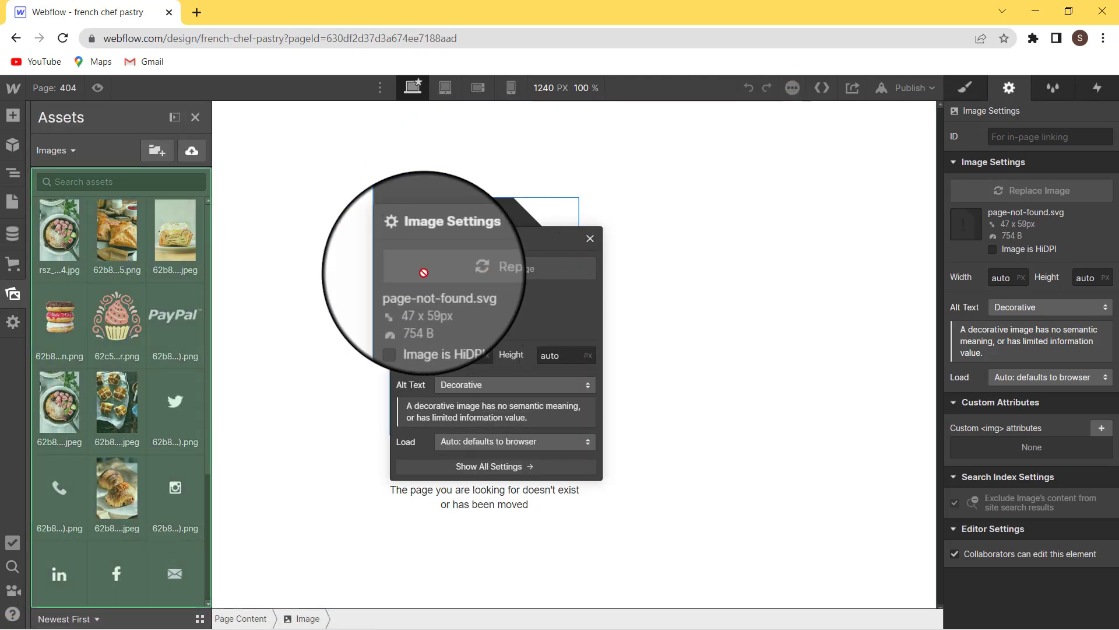
left_click(110, 317)
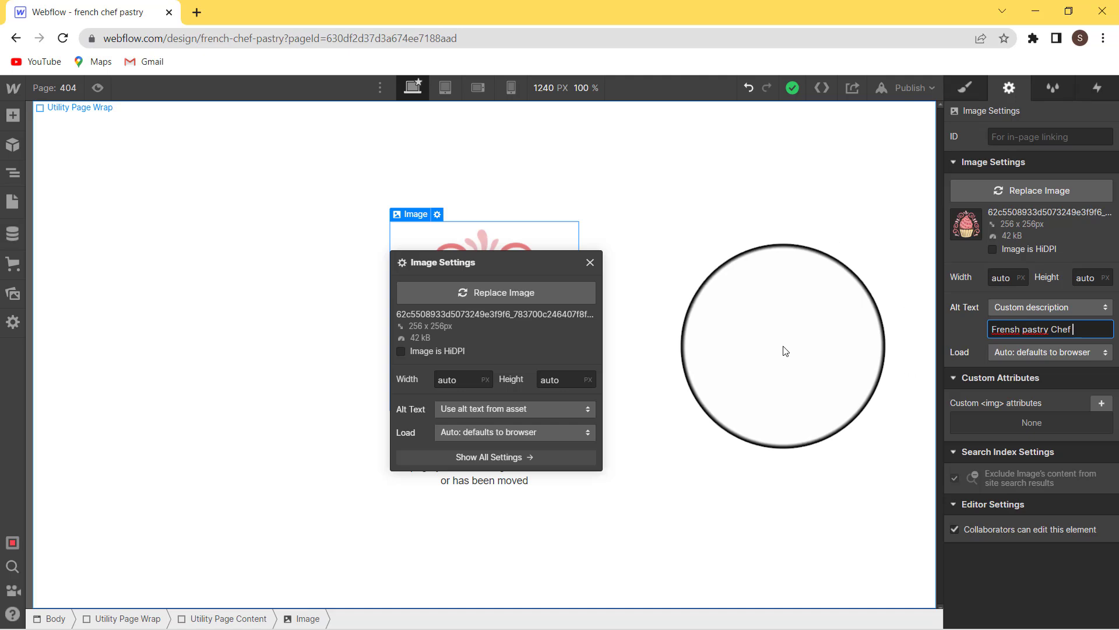
left_click(782, 349)
Select the whole text of the "Page Not Found" heading for editing
left_click(505, 447)
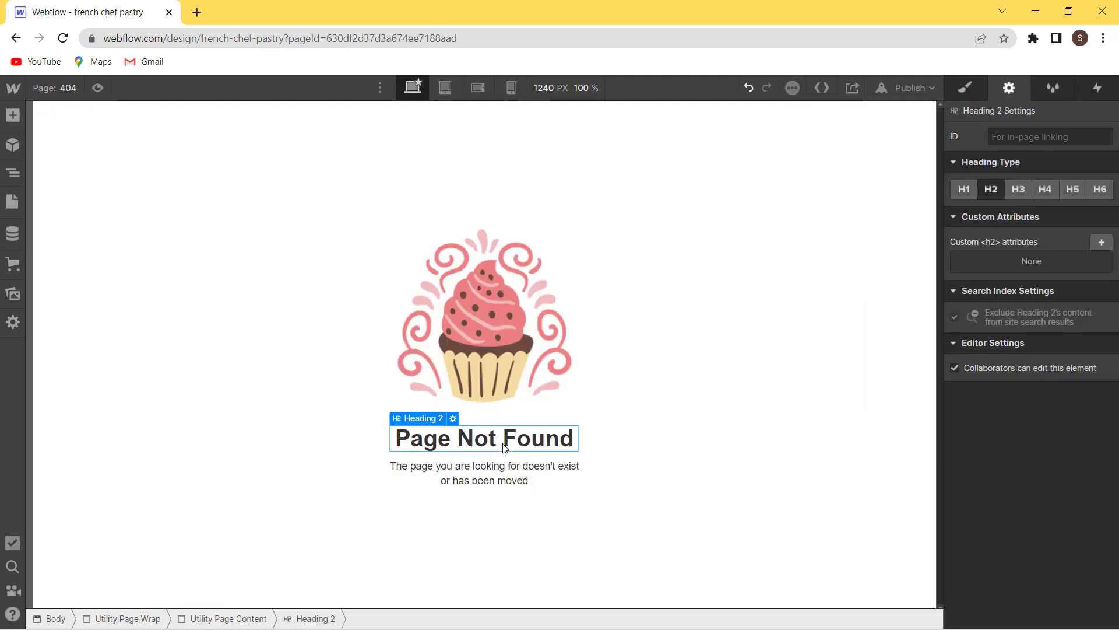
double_click(505, 444)
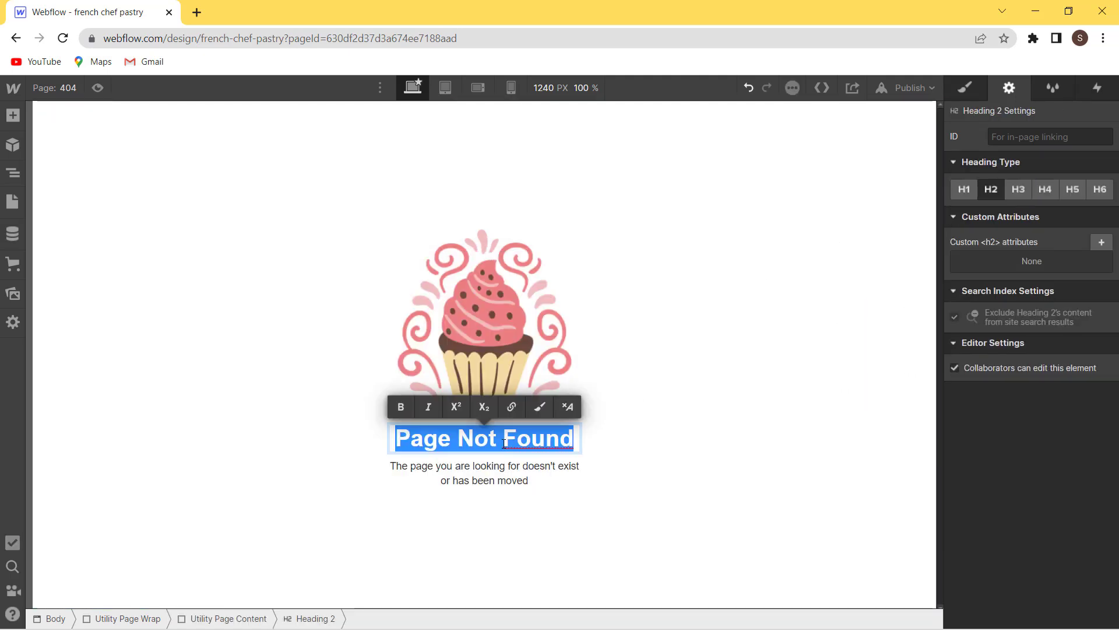
type("Désolé")
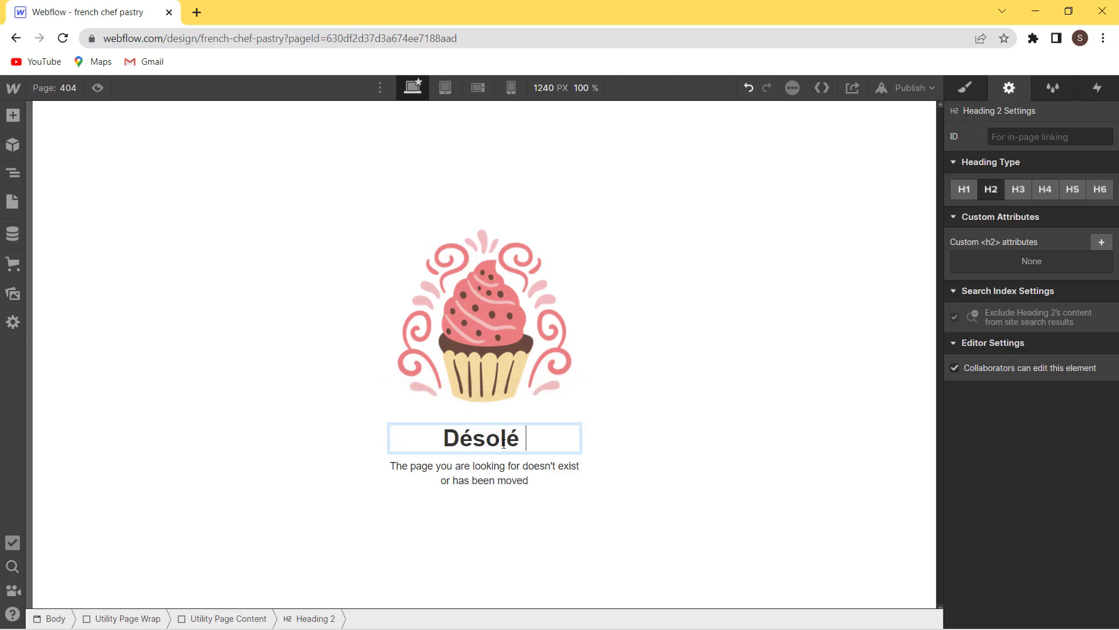
key("BackSpace")
type(",")
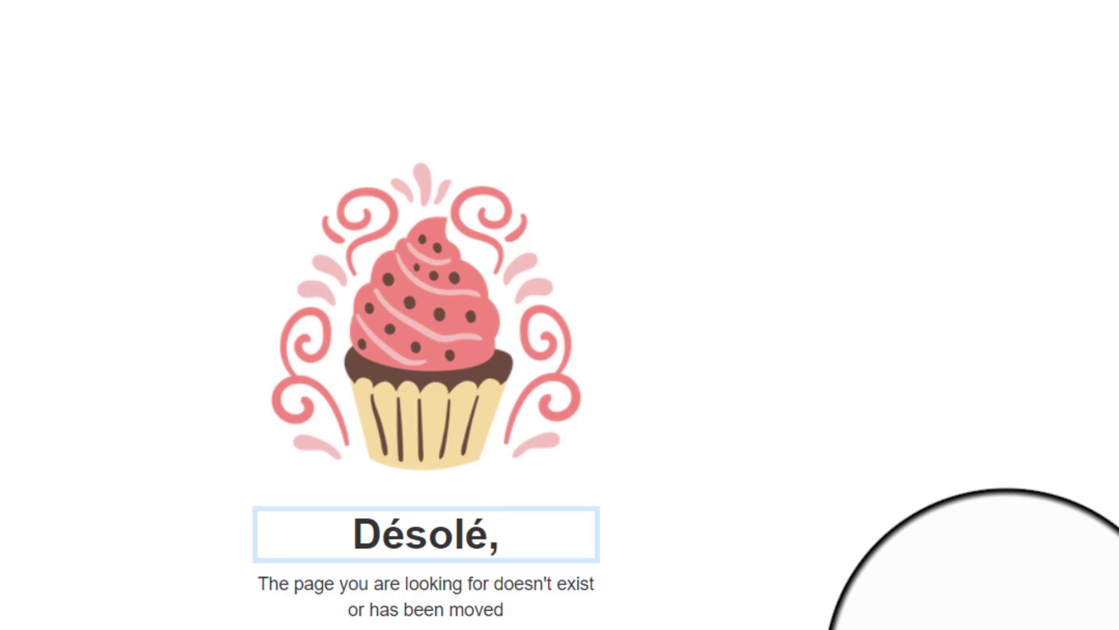
key("BackSpace")
key("BackSpace")
key("BackSpace")
key("BackSpace")
key("BackSpace")
key("BackSpace")
key("BackSpace")
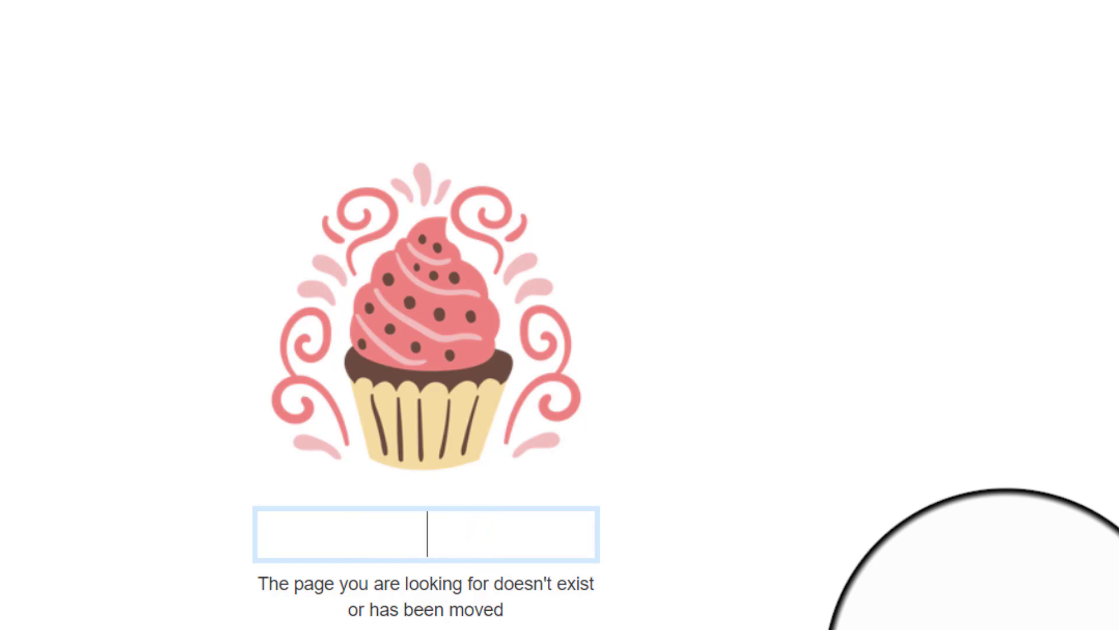
Enter "Frensh Pastry Chef" as the heading text and turn it into a page link to Home
type("Frensh ")
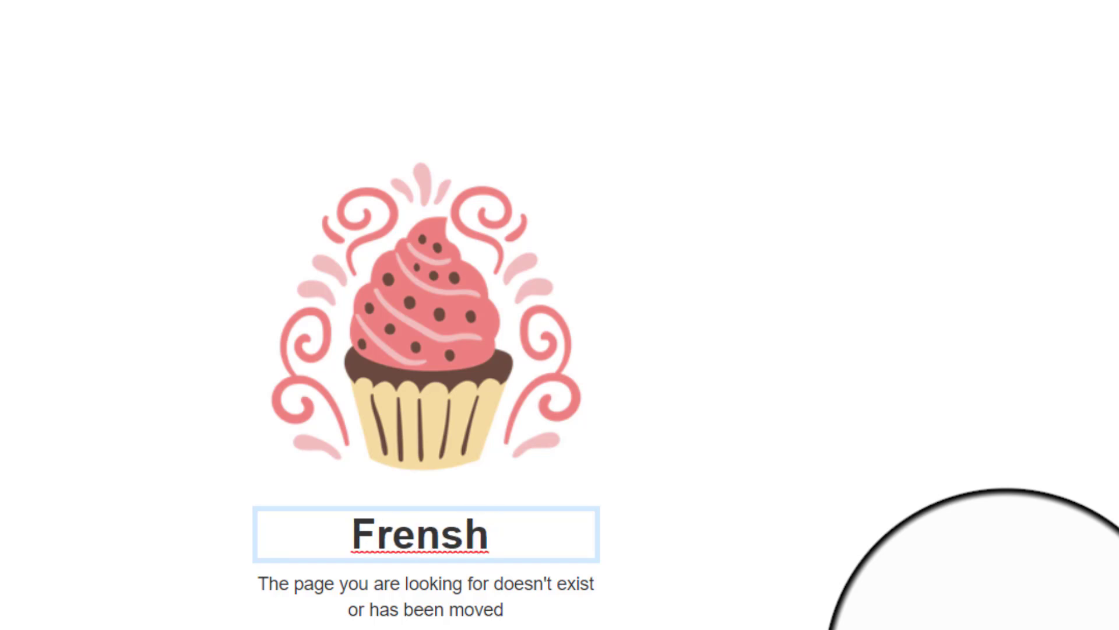
type("Pastry Chef")
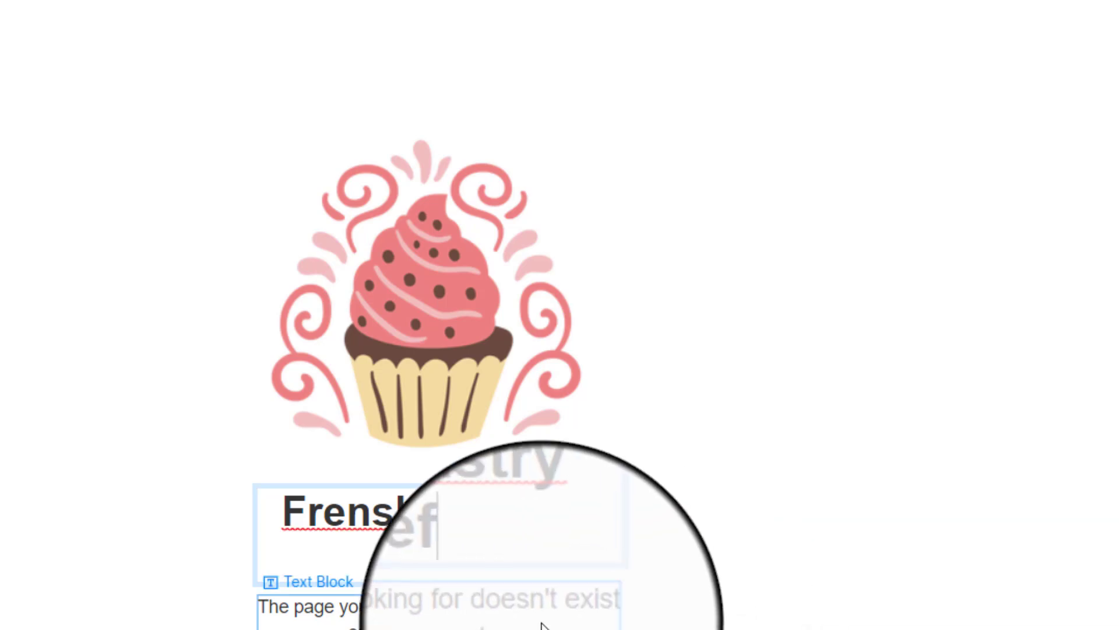
left_click_drag(500, 560, 302, 520)
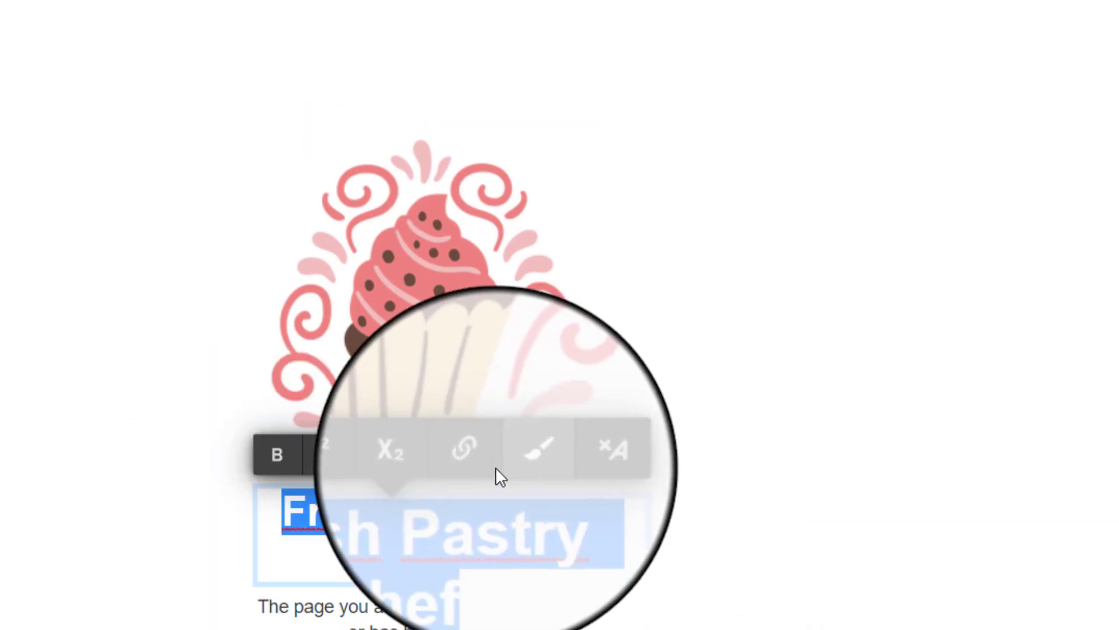
left_click(478, 456)
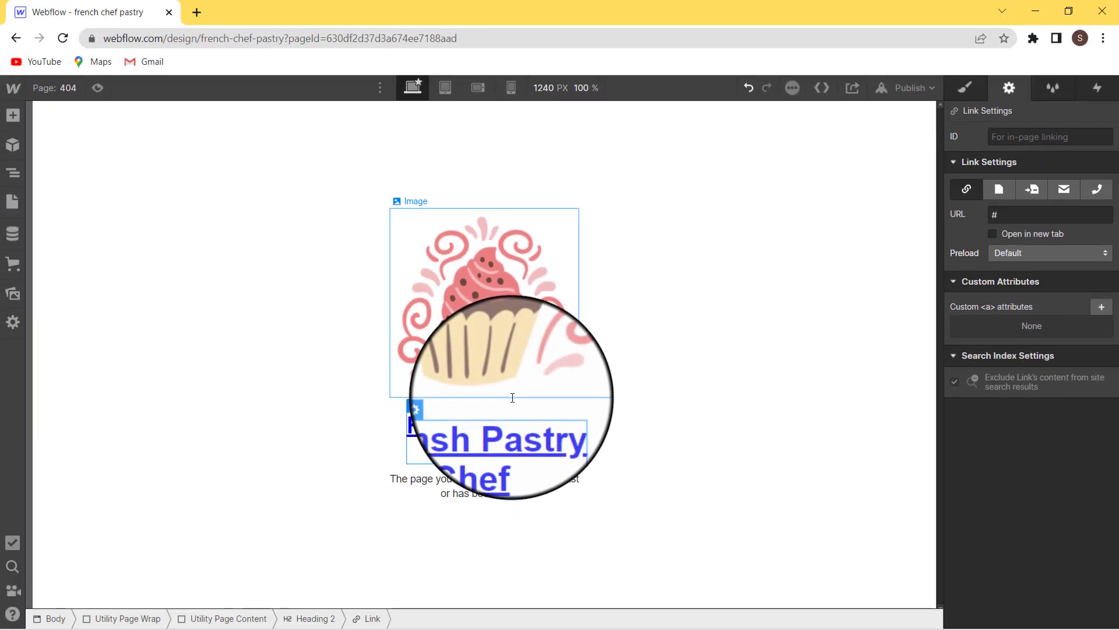
key("Escape")
left_click(998, 188)
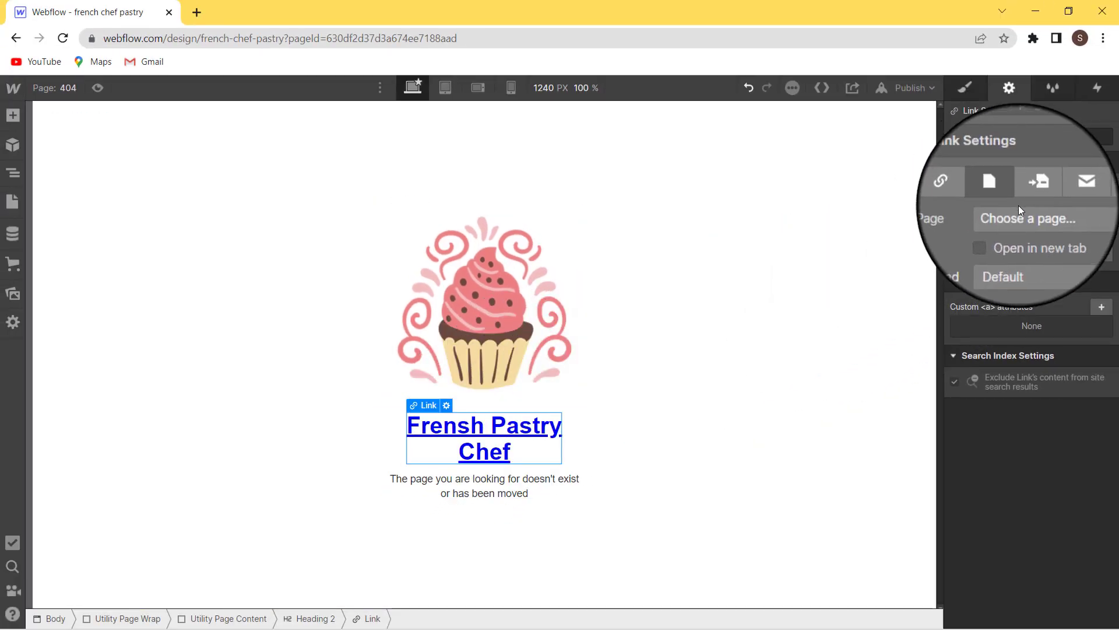
left_click(1022, 209)
left_click(1032, 240)
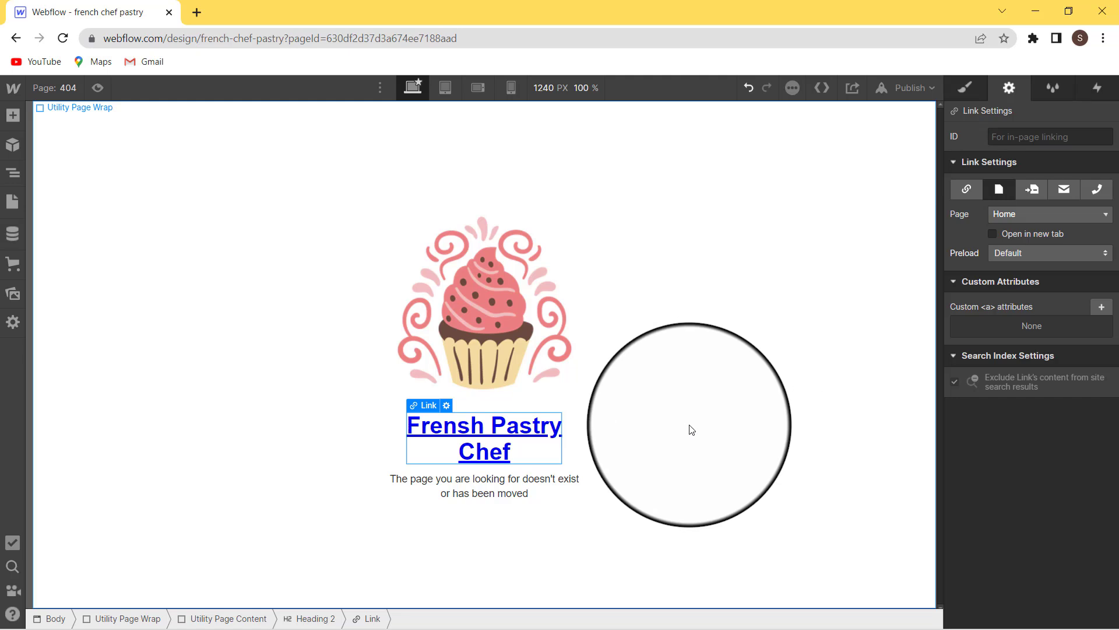
Preview the 404 page, follow its heading link to test it, and leave the preview
left_click(98, 88)
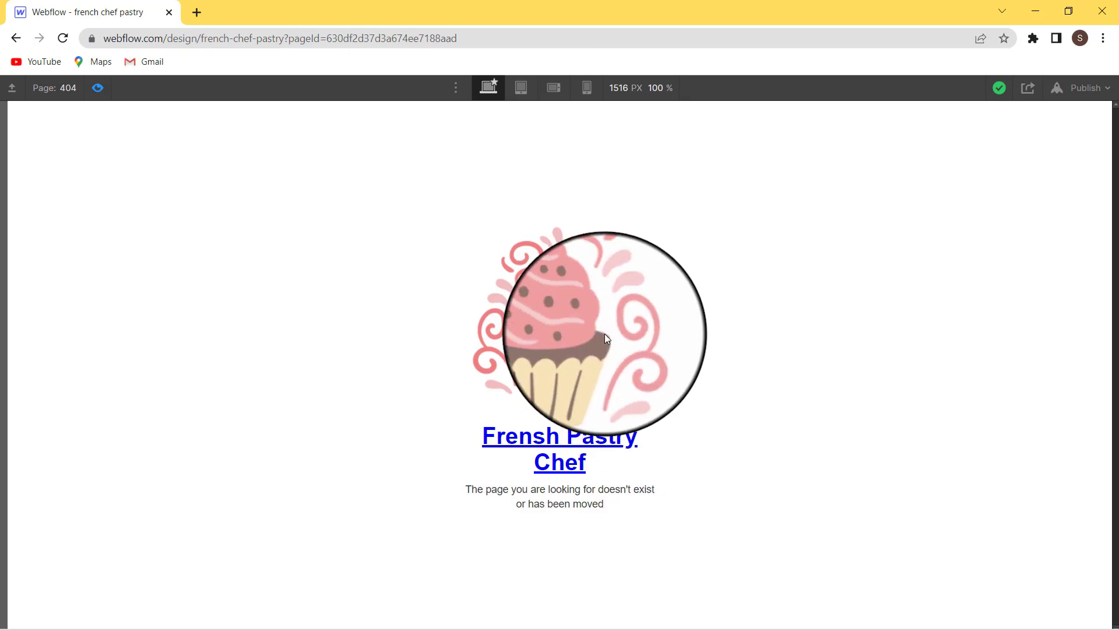
left_click(620, 448)
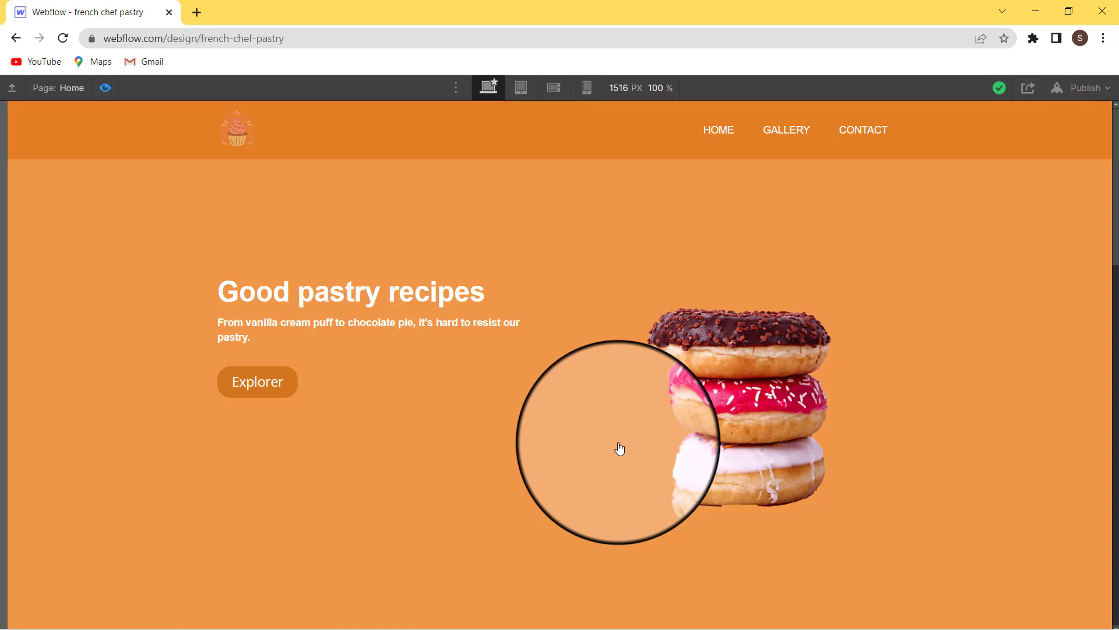
key("ctrl+shift+p")
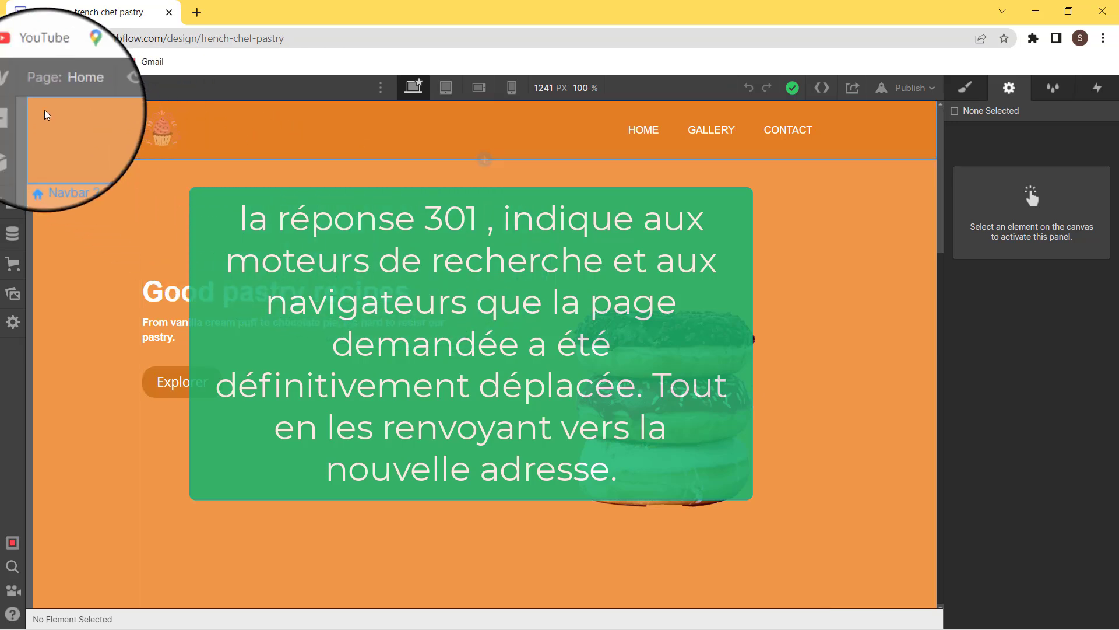
Examine the Custom Domains and 301 Redirects sections in the project's publishing settings, and return to the Designer
mouse_move(13, 87)
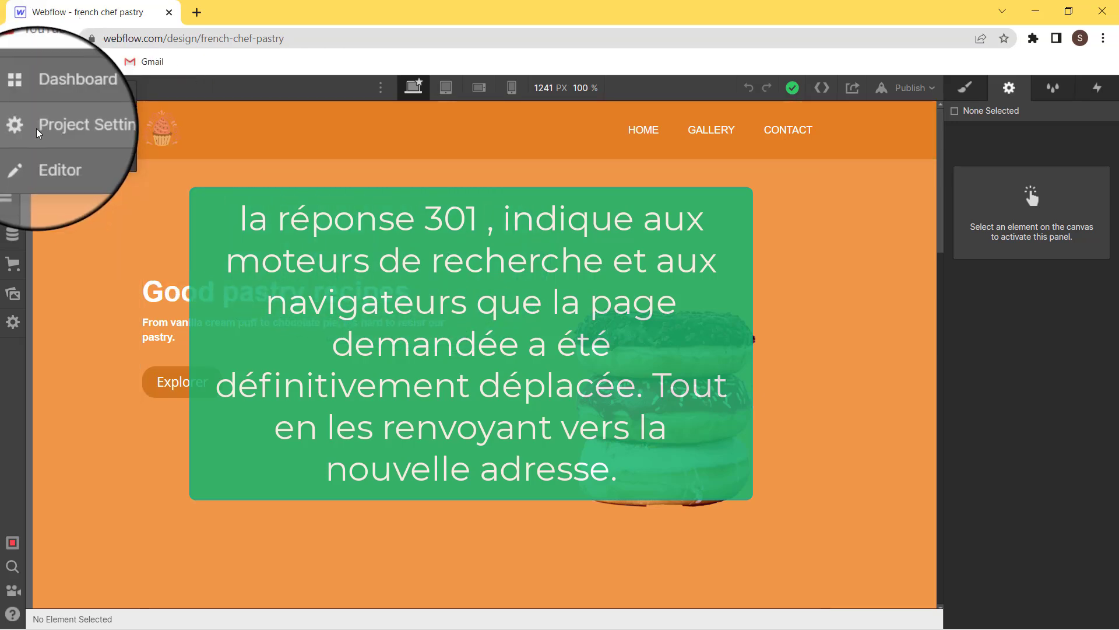
left_click(39, 127)
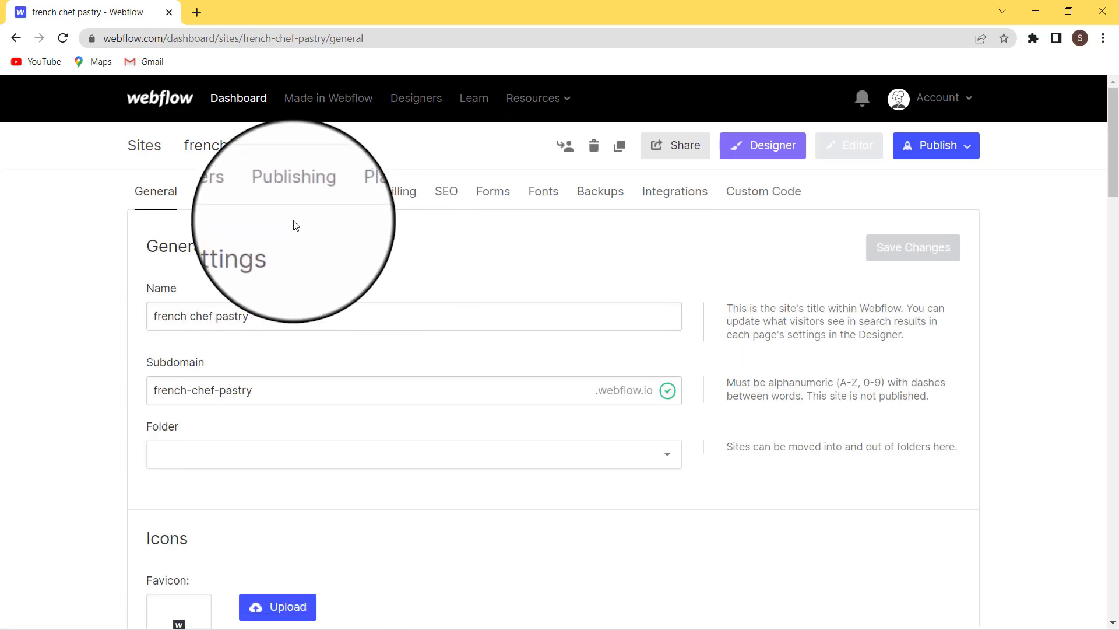
left_click(293, 191)
scroll(548, 303, "down", 5)
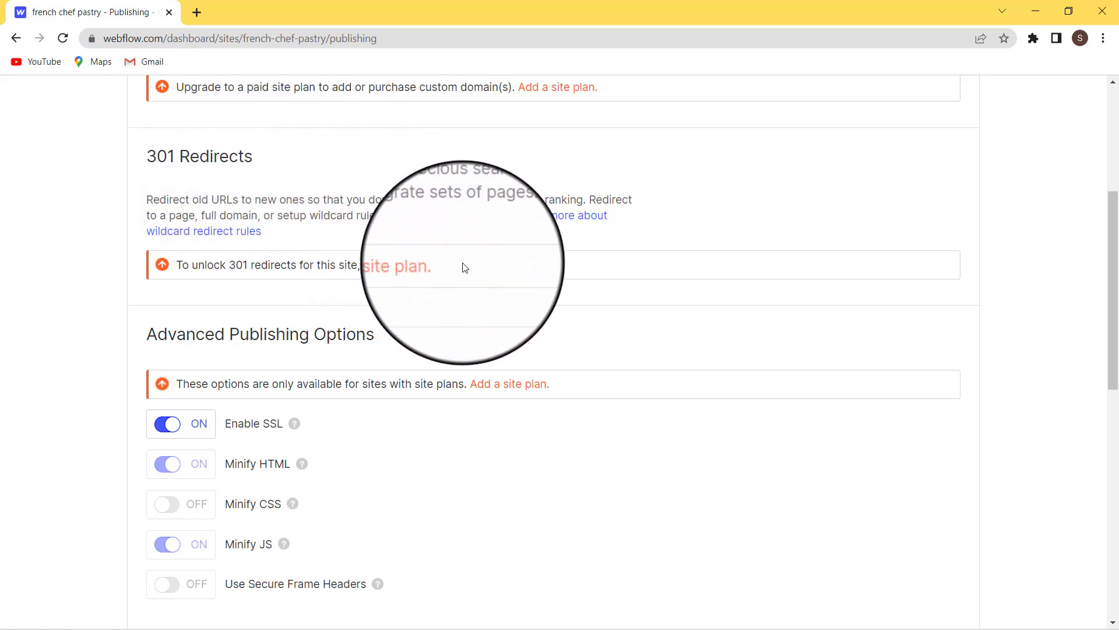
scroll(466, 268, "up", 5)
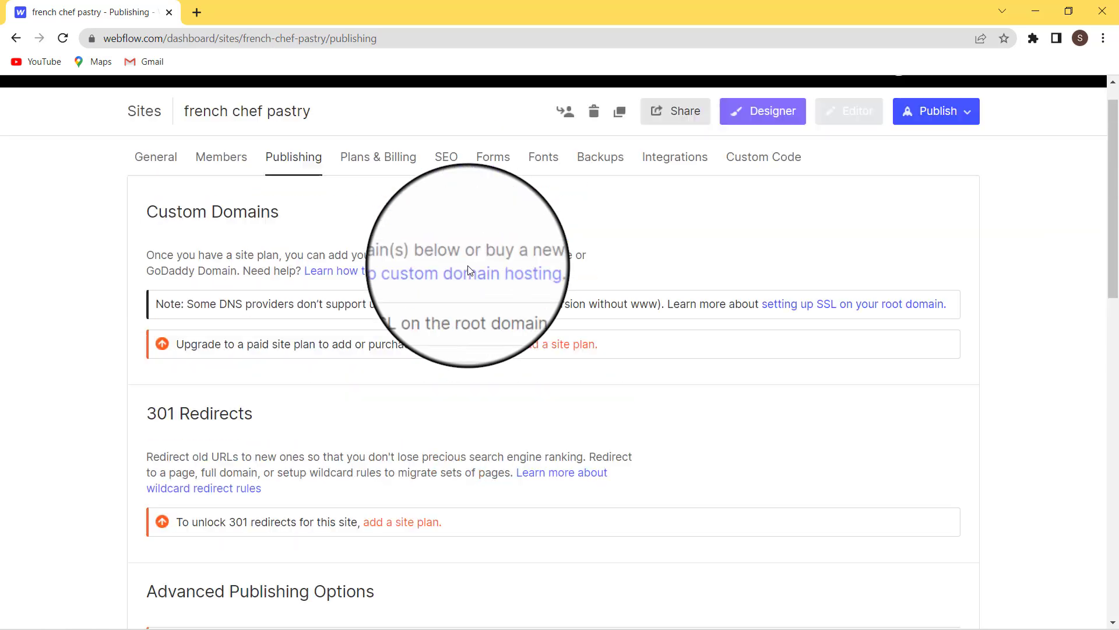
scroll(468, 270, "up", 1)
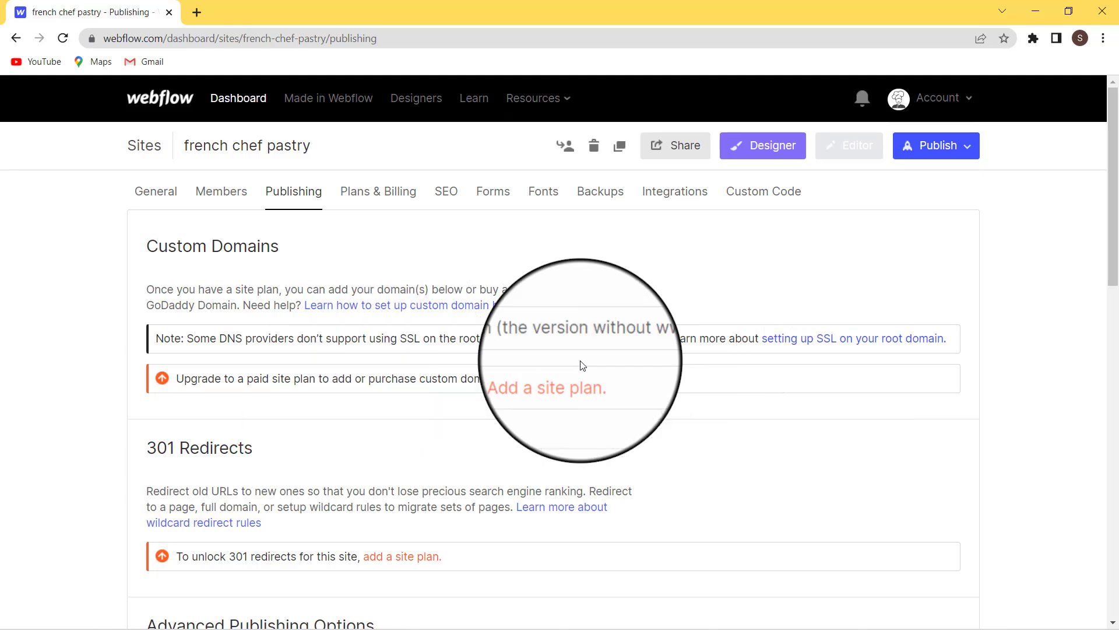
left_click(771, 162)
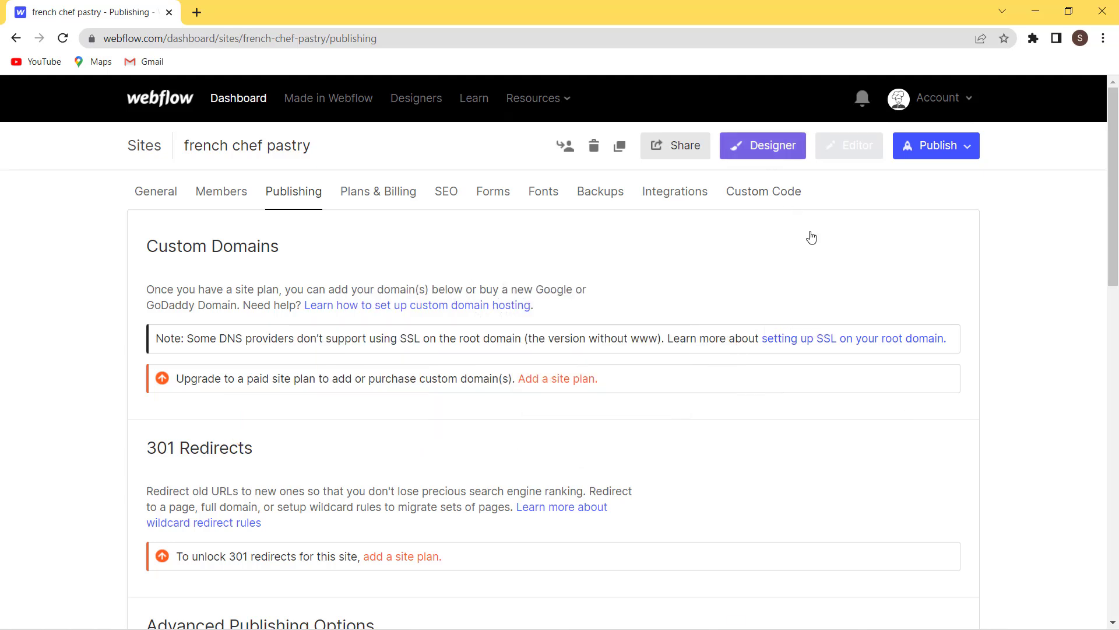